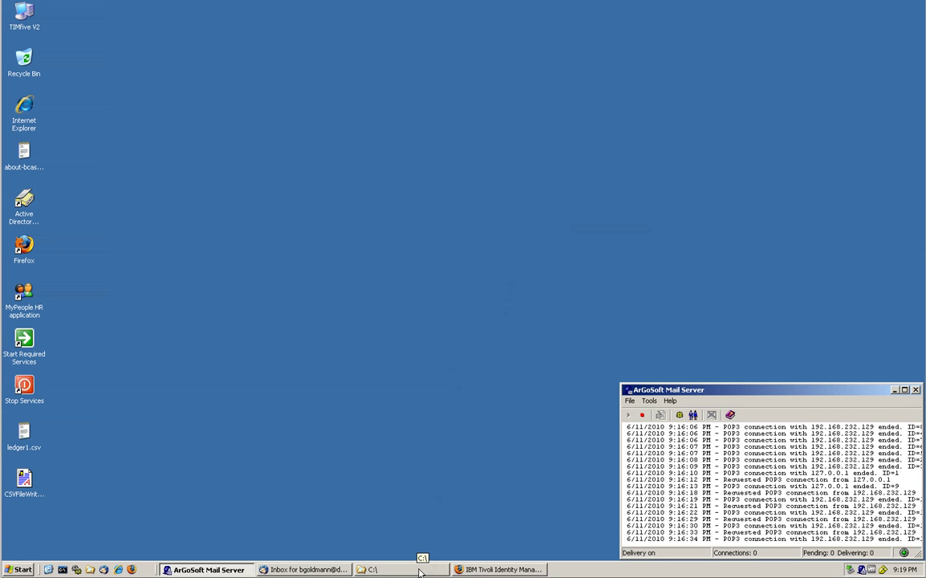
Step: Open accounts.csv from C:\ in Notepad, review its six add-account rows, and close it unchanged
{"action": "left_click", "coordinate": [417, 570]}
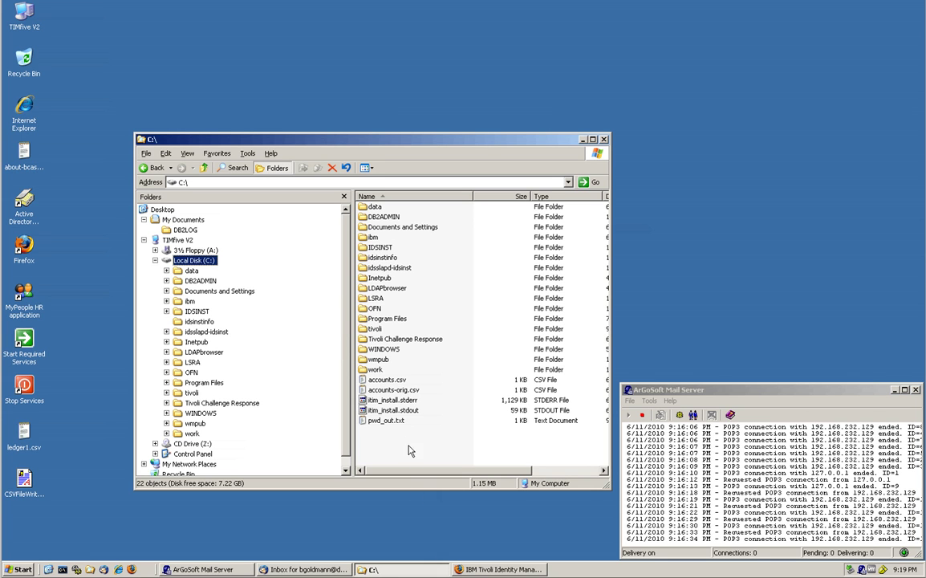
{"action": "double_click", "coordinate": [388, 380]}
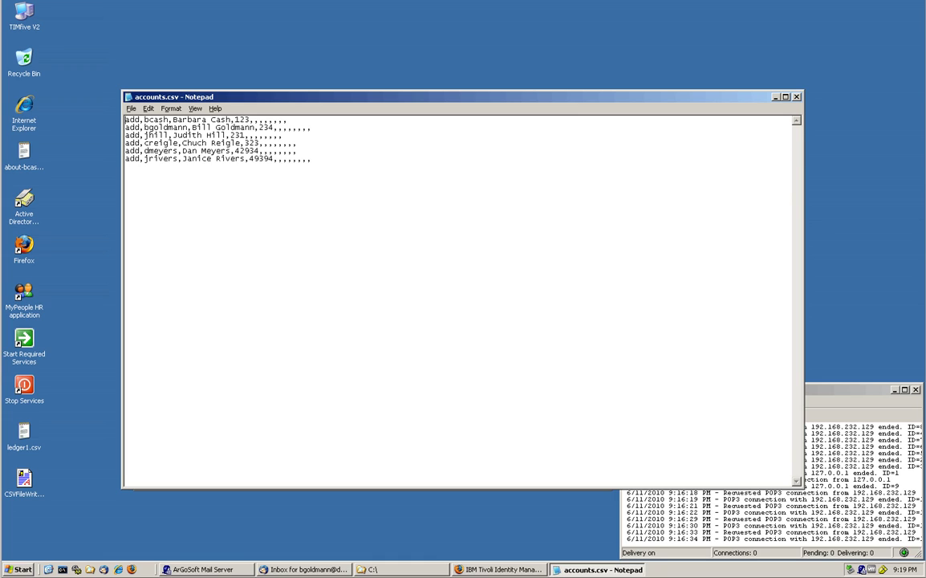
{"action": "double_click", "coordinate": [156, 120]}
{"action": "double_click", "coordinate": [241, 119]}
{"action": "left_click_drag", "start_coordinate": [148, 128], "coordinate": [183, 159]}
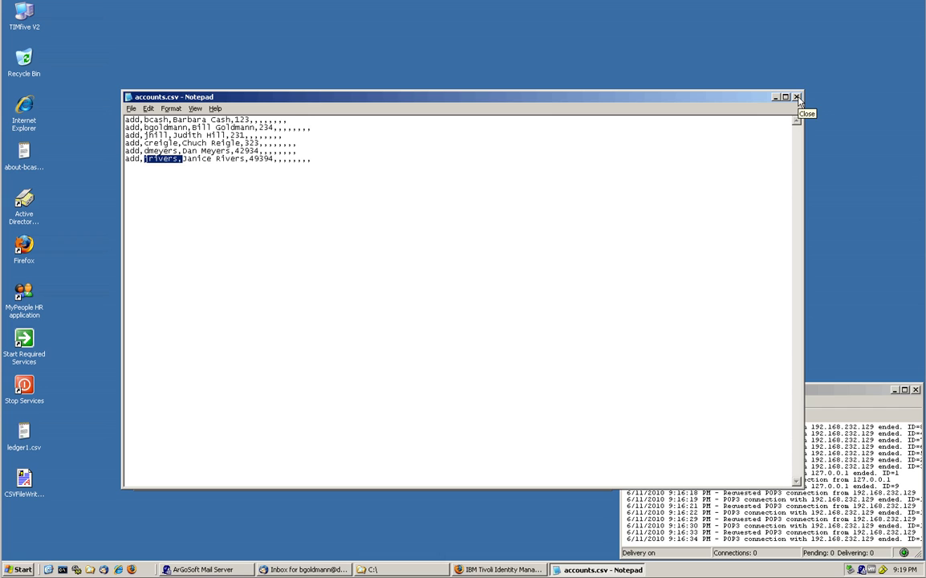
{"action": "left_click", "coordinate": [796, 97]}
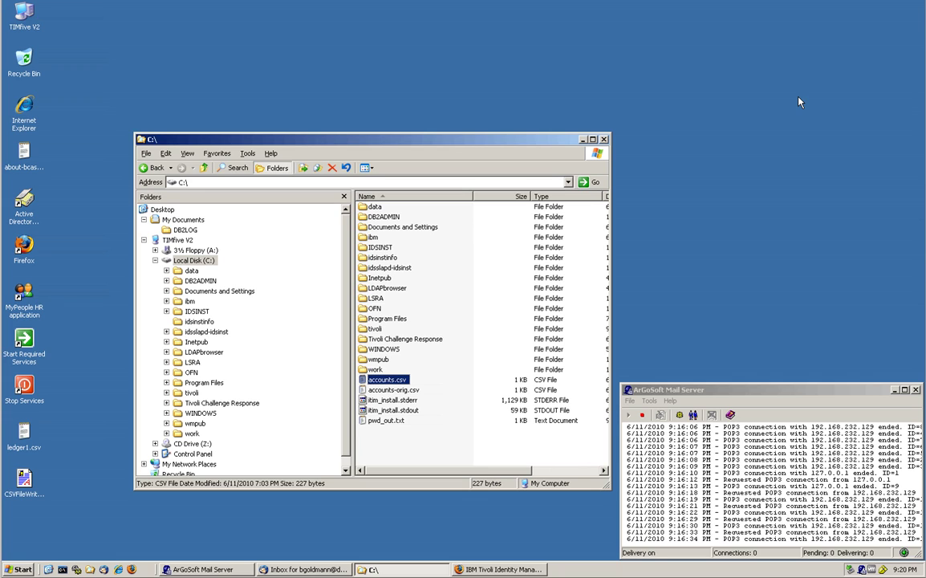
Step: Close the C:\ folder window and bring up the Identity Manager login page in Firefox
{"action": "left_click", "coordinate": [604, 139]}
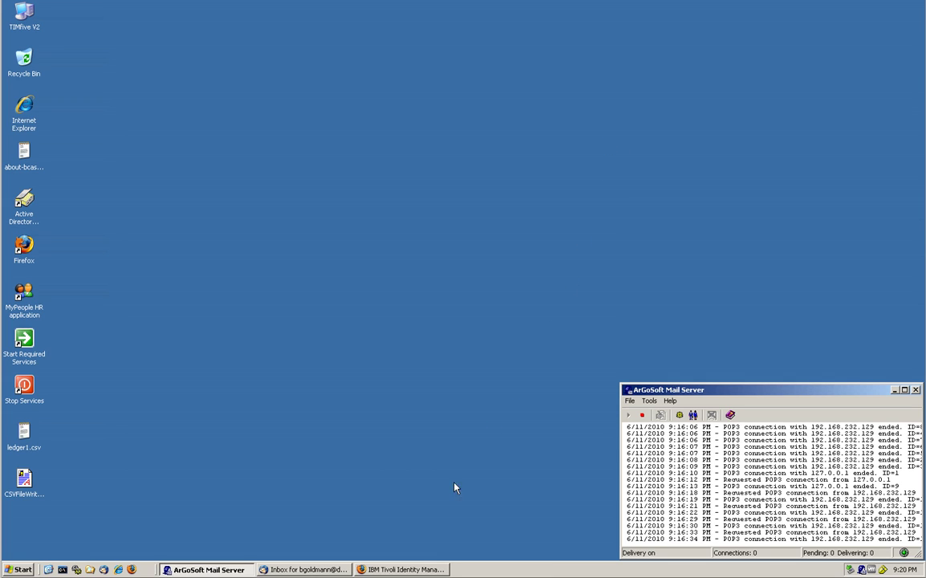
{"action": "left_click", "coordinate": [404, 570]}
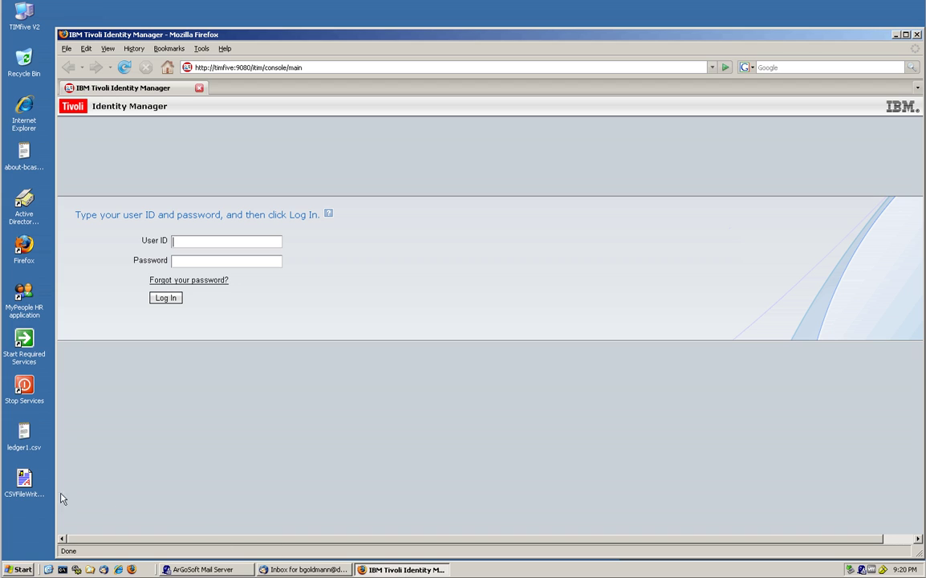
{"action": "left_click", "coordinate": [24, 481]}
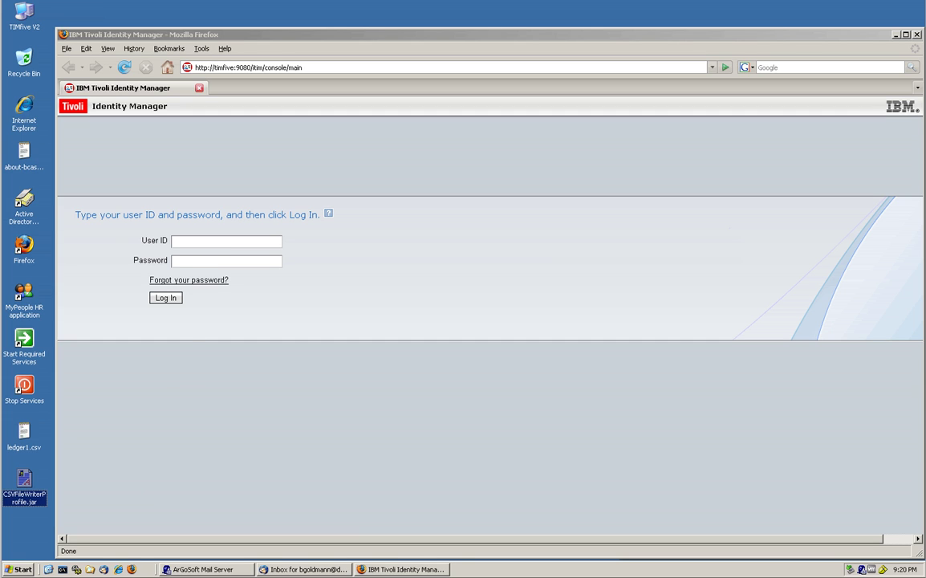
Step: Log in with the saved administrator user ID and its password
{"action": "double_click", "coordinate": [196, 240]}
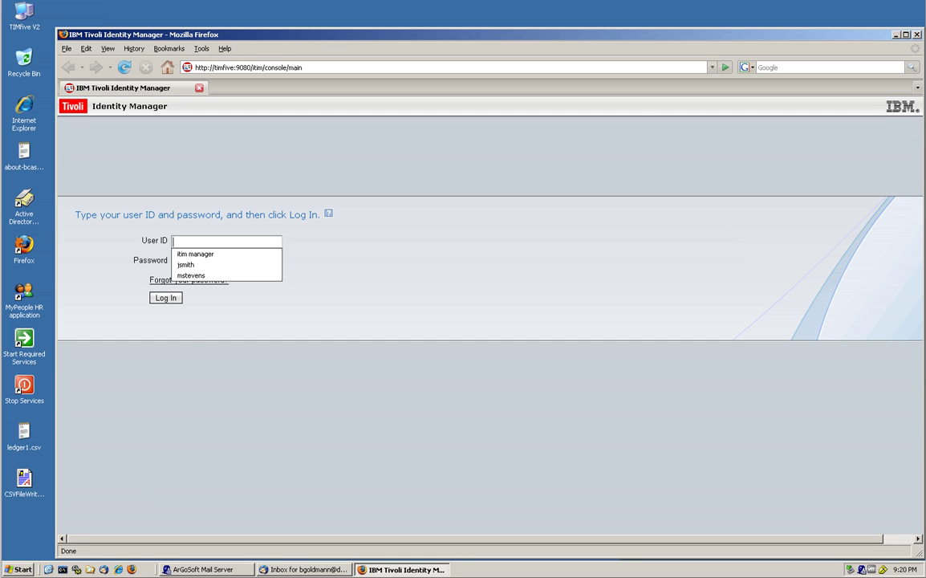
{"action": "left_click", "coordinate": [195, 256]}
{"action": "left_click", "coordinate": [197, 261]}
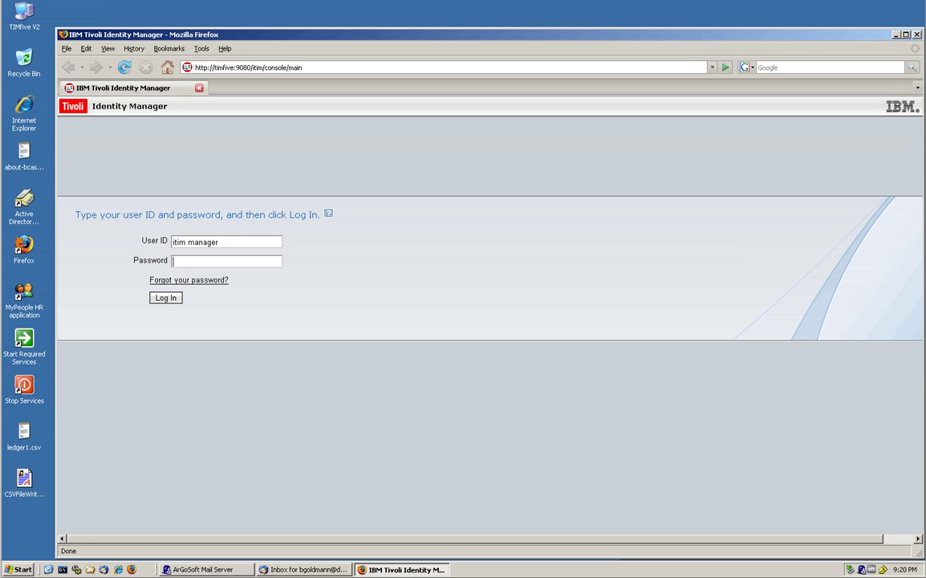
{"action": "type", "text": "********"}
{"action": "key", "text": "Return"}
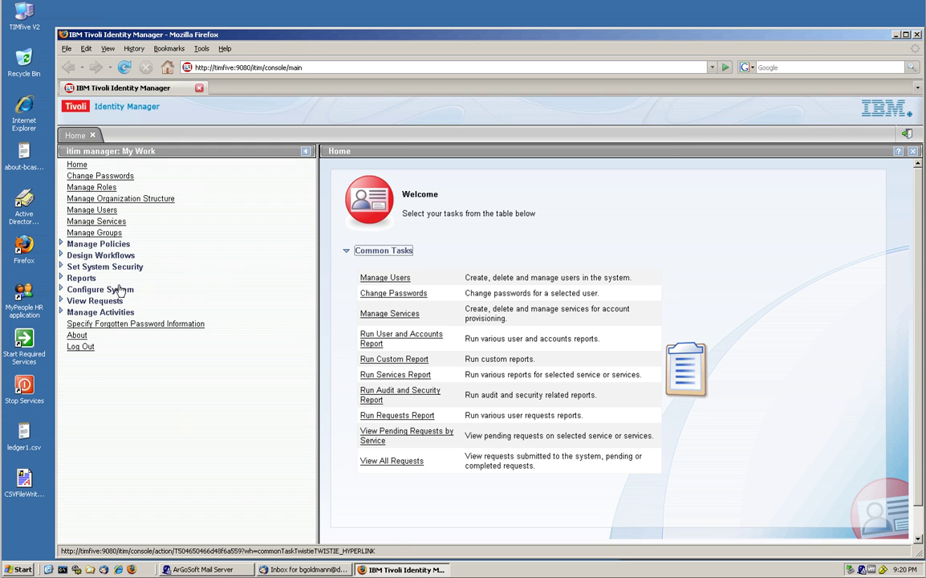
Step: Review the 10 service types under Configure System, close that list, and go to Manage Services
{"action": "left_click", "coordinate": [61, 289]}
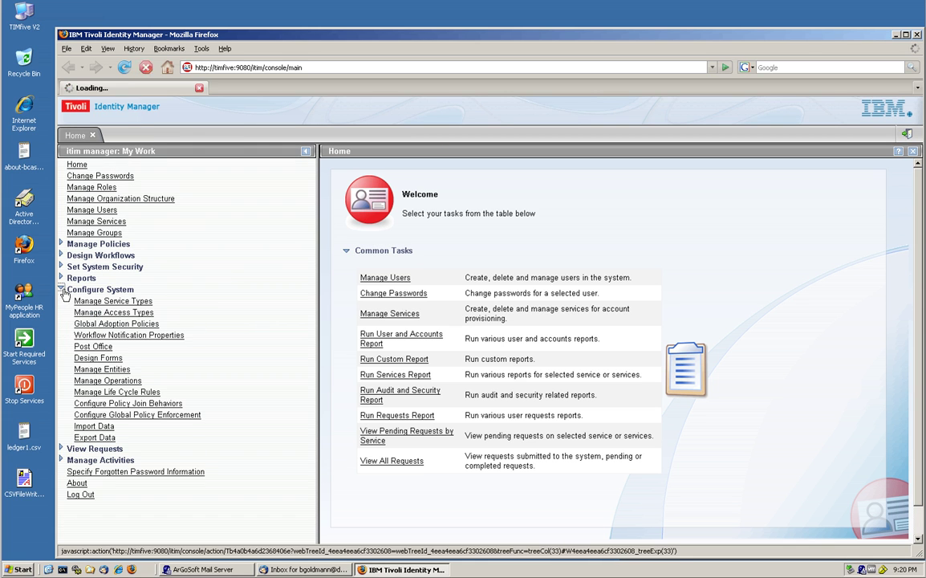
{"action": "left_click", "coordinate": [91, 302]}
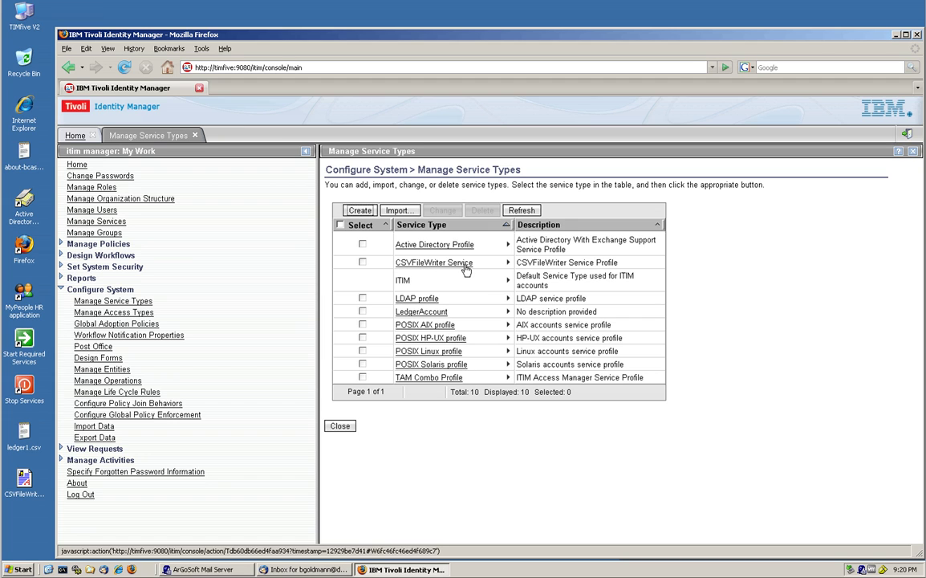
{"action": "left_click", "coordinate": [339, 424]}
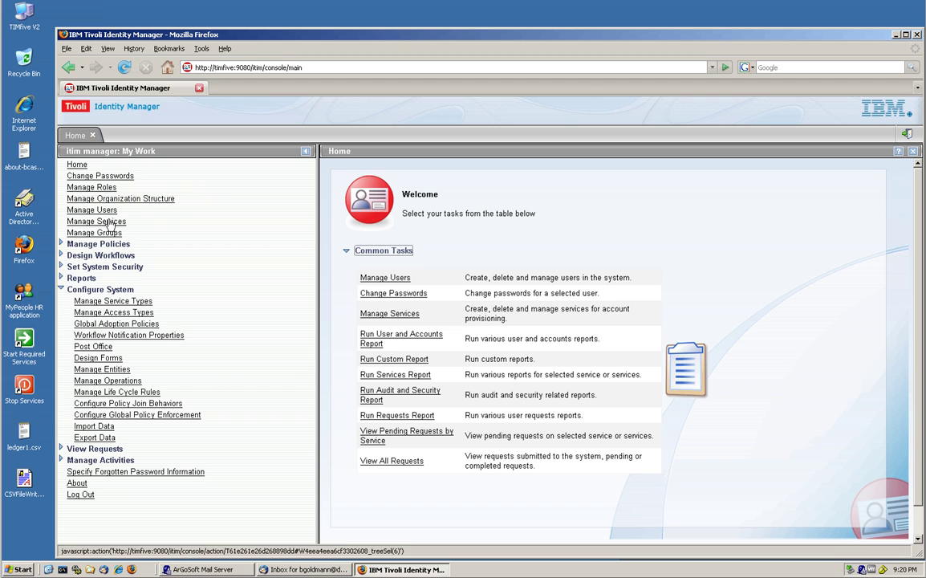
{"action": "left_click", "coordinate": [106, 224]}
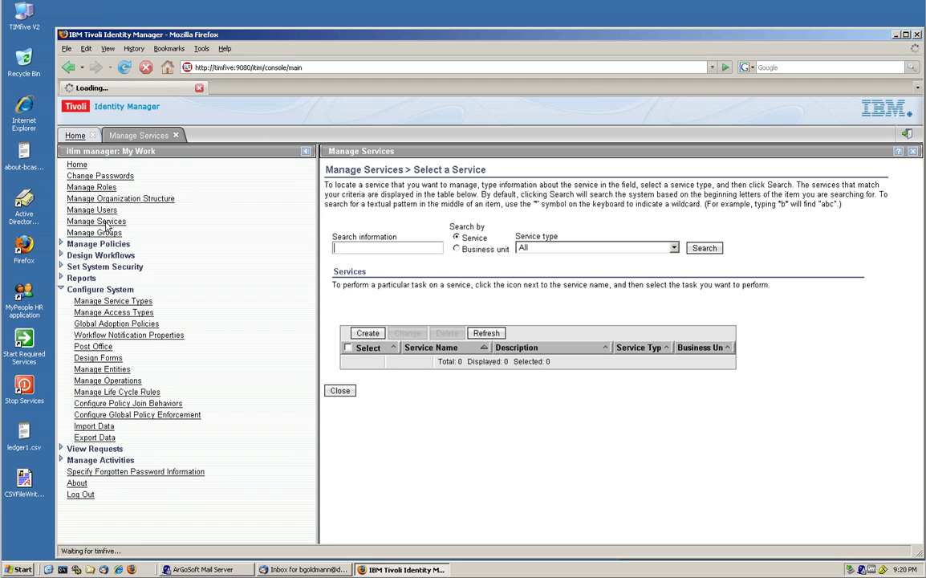
Step: Open CSVServiceAutomator with Sub-delimiter left empty, and confirm its connection test succeeds
{"action": "left_click", "coordinate": [704, 248]}
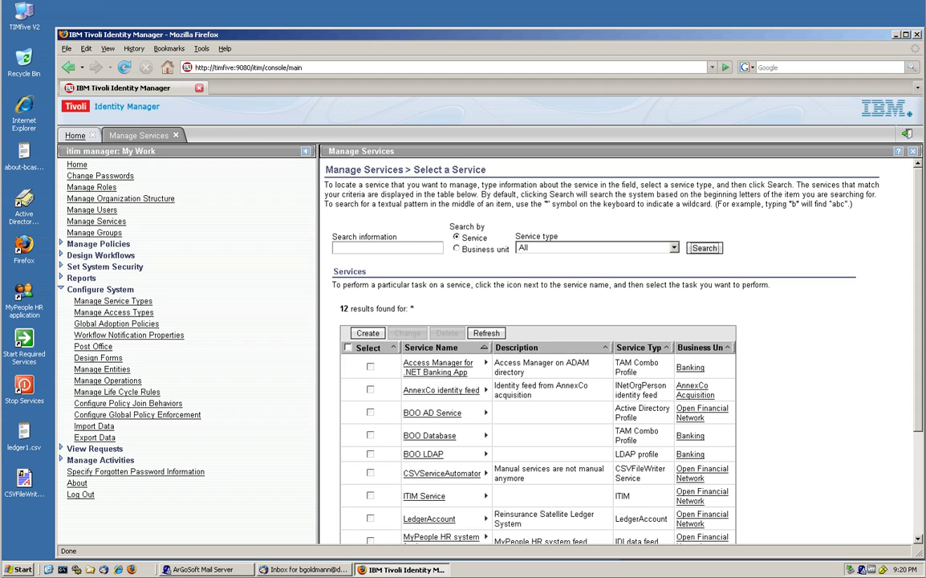
{"action": "left_click", "coordinate": [460, 475]}
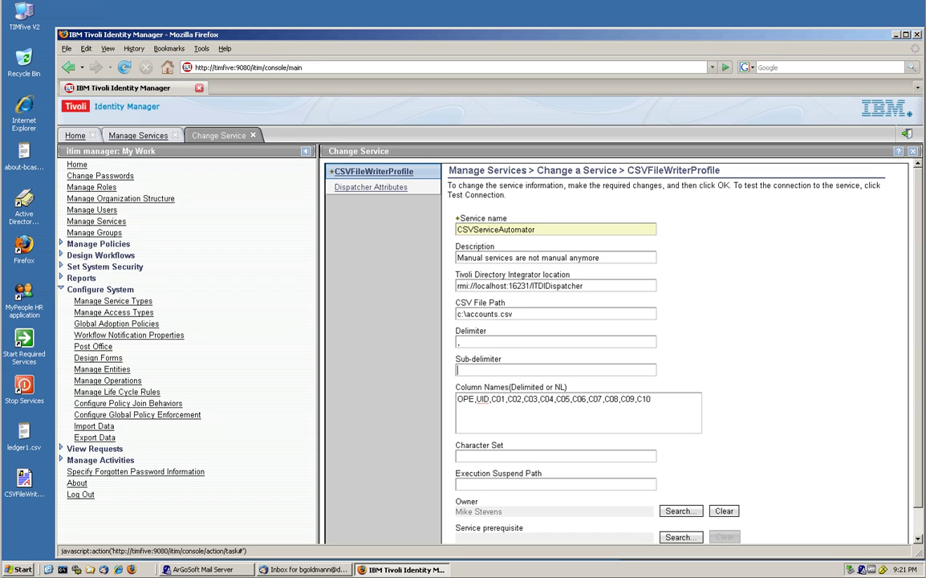
{"action": "type", "text": ","}
{"action": "key", "text": "BackSpace"}
{"action": "scroll", "coordinate": [517, 474], "scroll_direction": "down", "scroll_amount": 1}
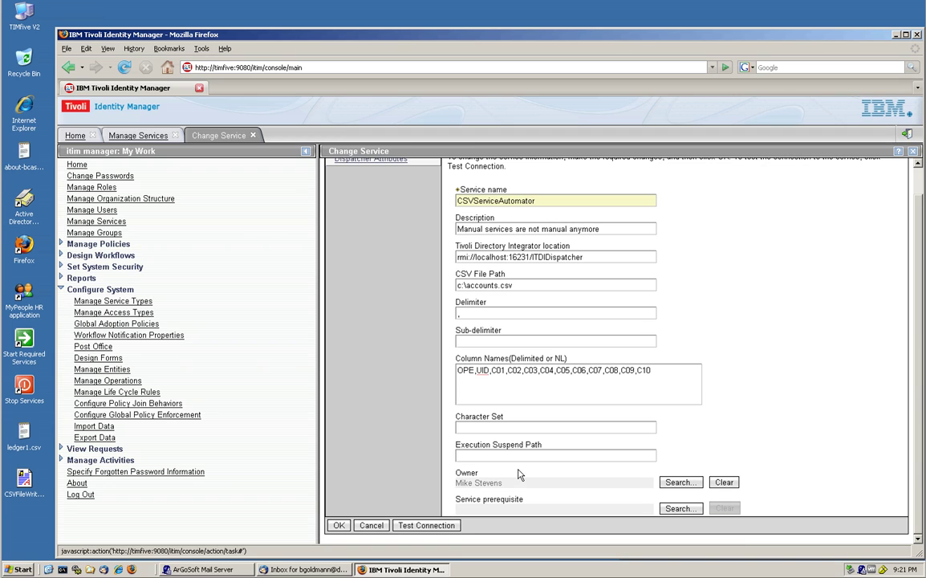
{"action": "left_click", "coordinate": [431, 527]}
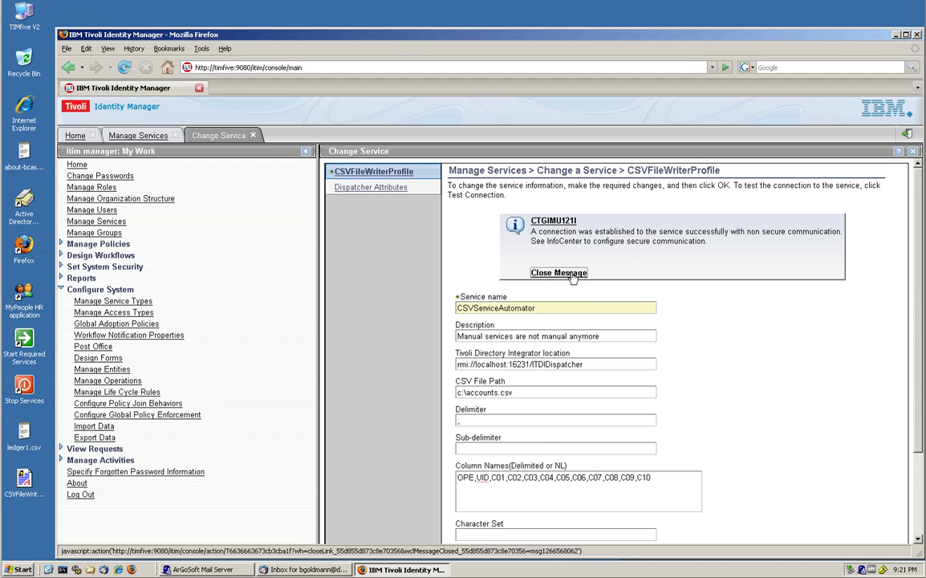
{"action": "left_click", "coordinate": [569, 274]}
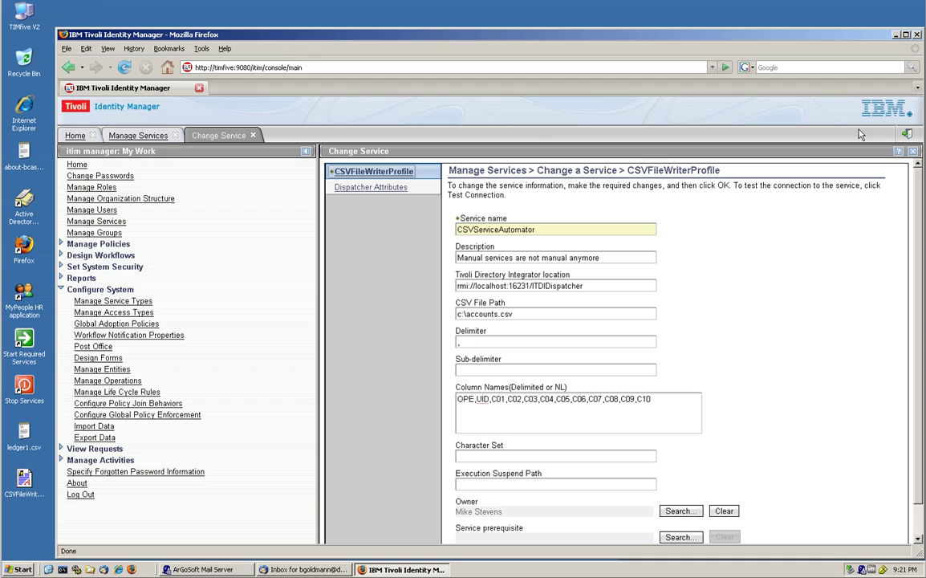
Step: Search CSVServiceAutomator's accounts from its Accounts... menu, which returns no accounts yet
{"action": "left_click", "coordinate": [254, 135]}
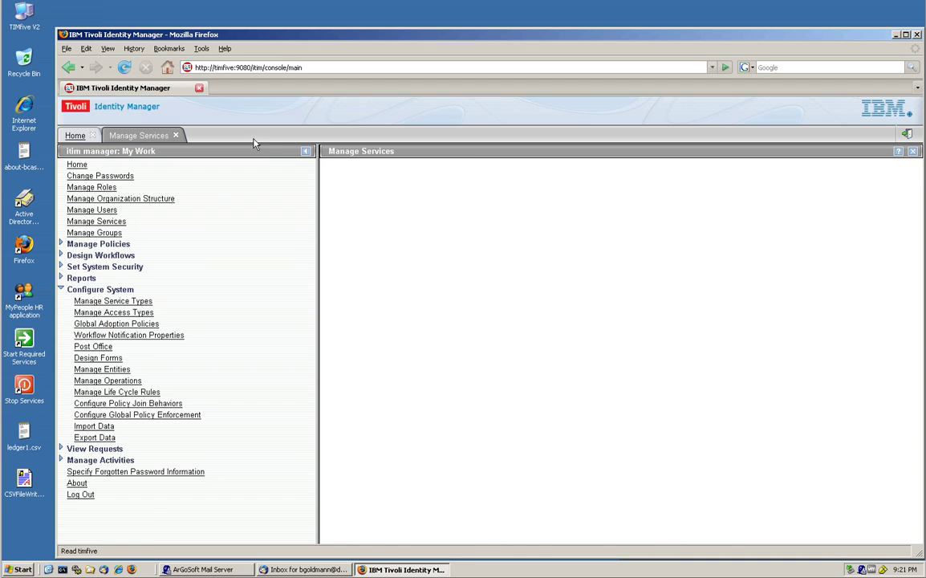
{"action": "scroll", "coordinate": [402, 317], "scroll_direction": "down", "scroll_amount": 2}
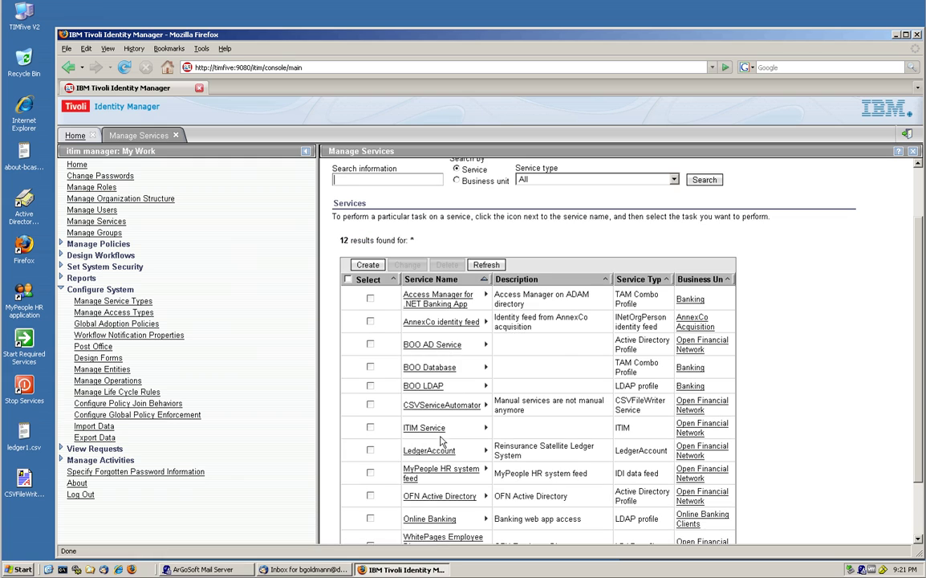
{"action": "scroll", "coordinate": [452, 475], "scroll_direction": "down", "scroll_amount": 1}
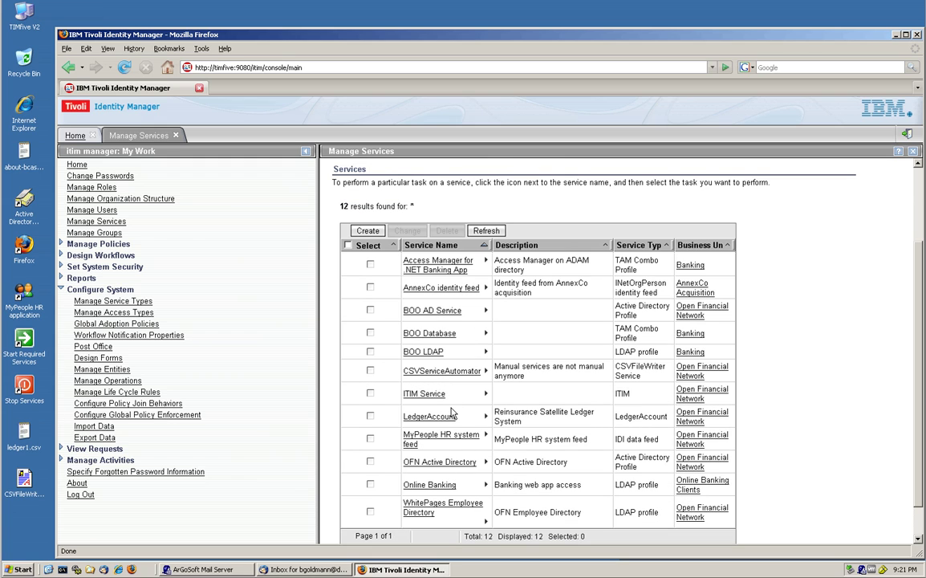
{"action": "left_click", "coordinate": [485, 370]}
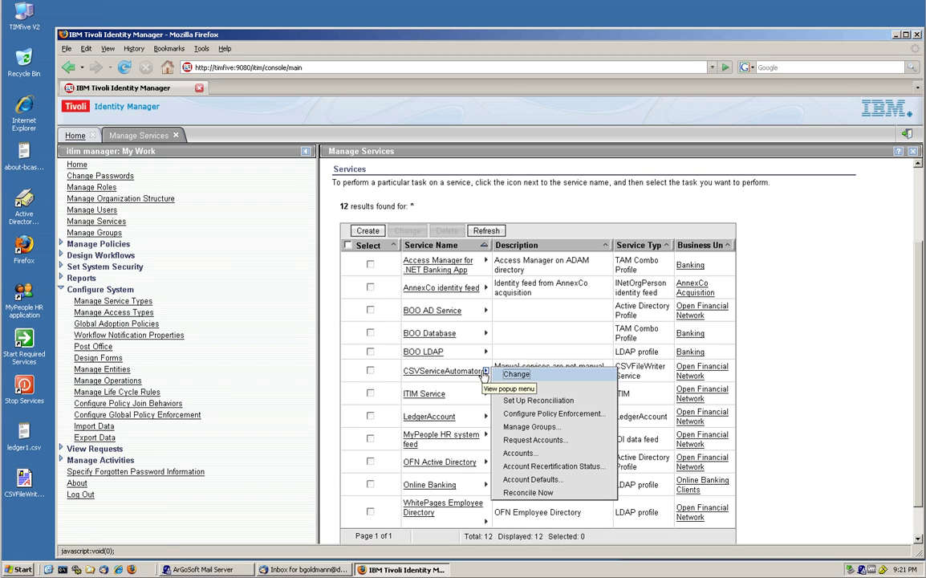
{"action": "left_click", "coordinate": [520, 453]}
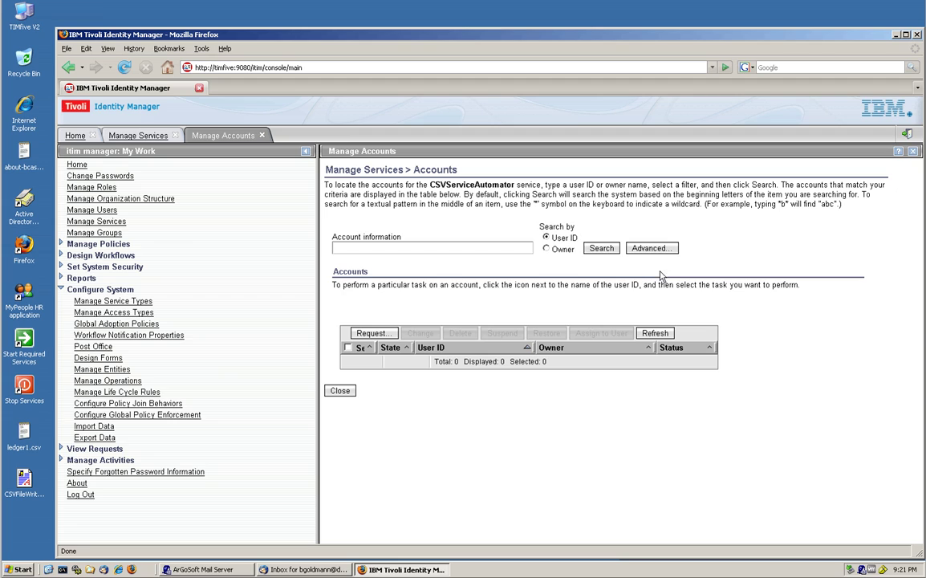
{"action": "left_click", "coordinate": [600, 248]}
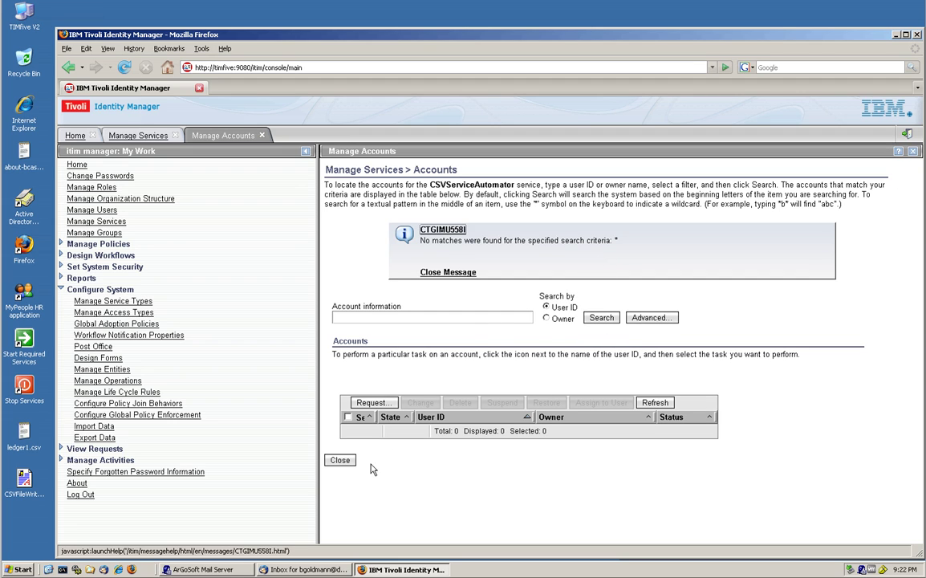
Step: Submit a Reconcile Now request for CSVServiceAutomator and confirm its status shows Success
{"action": "left_click", "coordinate": [340, 461]}
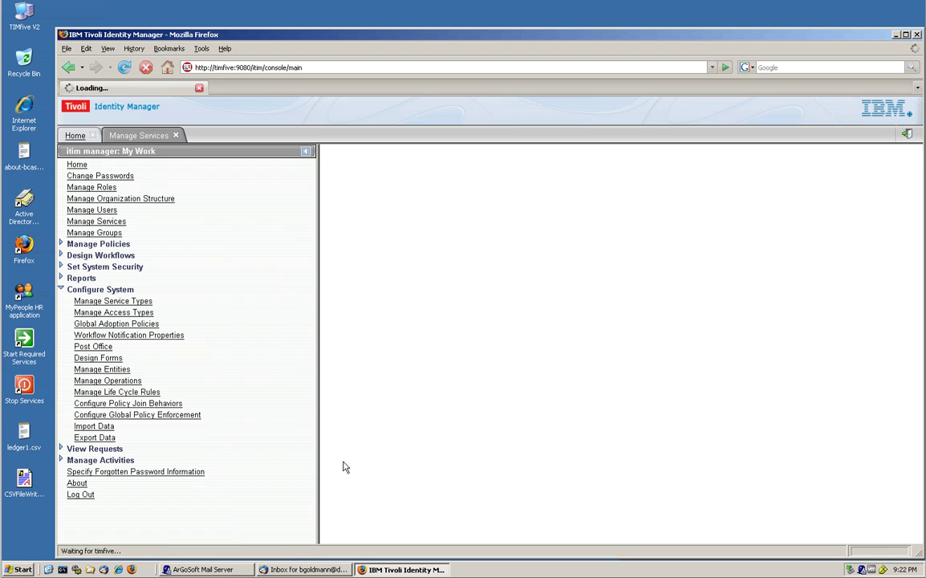
{"action": "scroll", "coordinate": [460, 398], "scroll_direction": "down", "scroll_amount": 2}
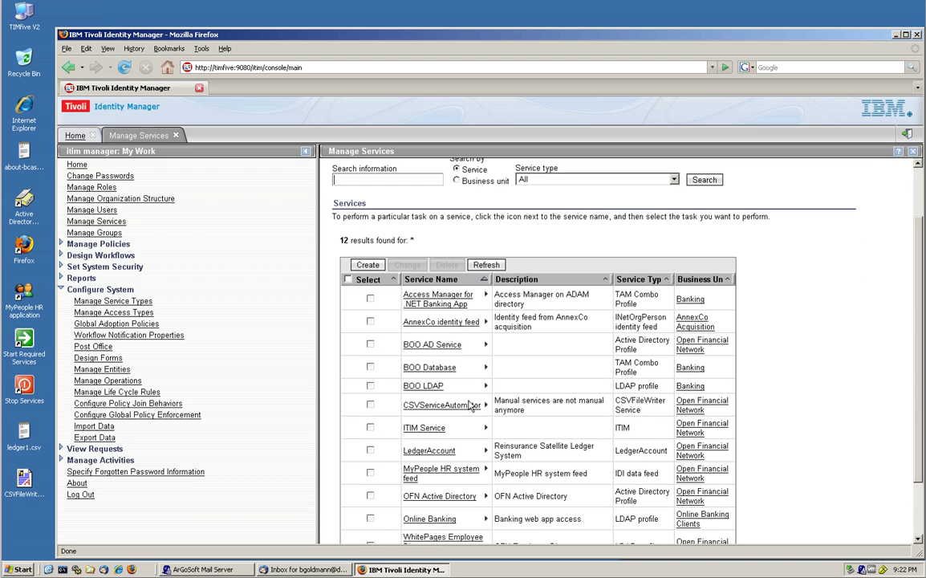
{"action": "scroll", "coordinate": [481, 428], "scroll_direction": "down", "scroll_amount": 2}
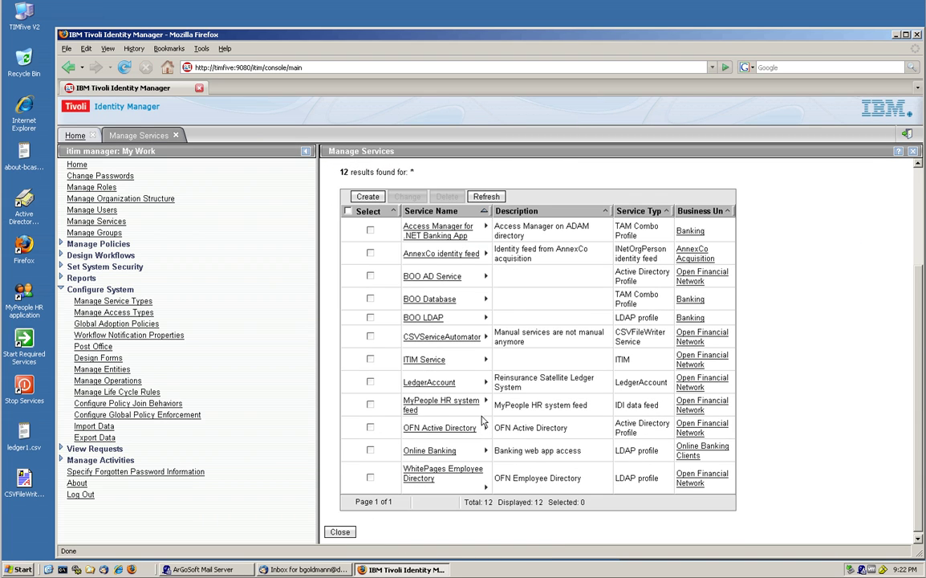
{"action": "left_click", "coordinate": [486, 336]}
{"action": "scroll", "coordinate": [548, 497], "scroll_direction": "up", "scroll_amount": 2}
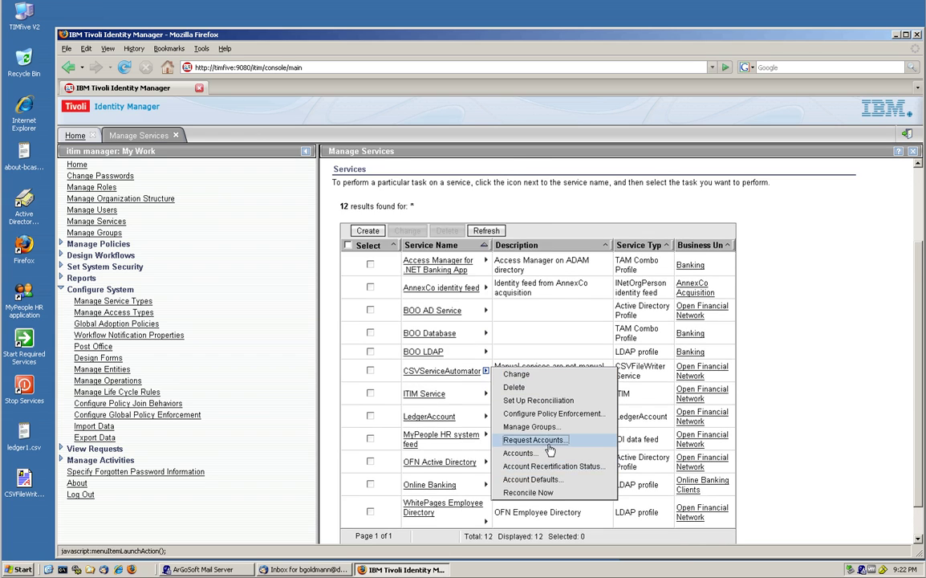
{"action": "left_click", "coordinate": [542, 527]}
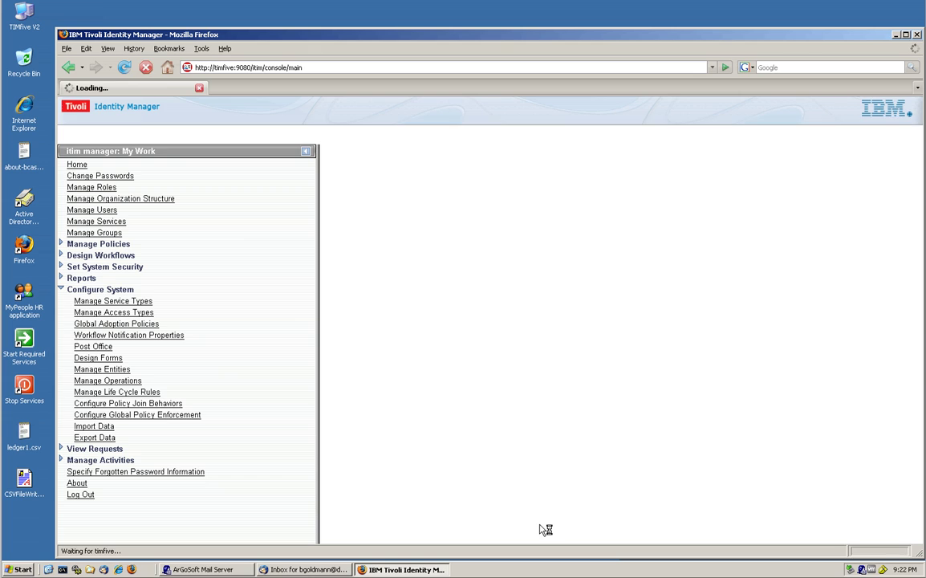
{"action": "left_click", "coordinate": [343, 300]}
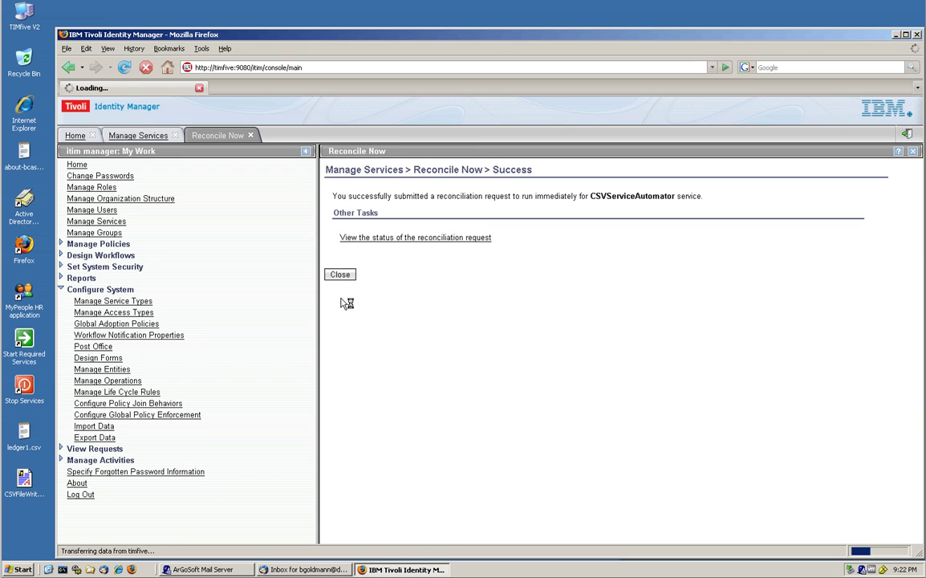
{"action": "left_click", "coordinate": [341, 276]}
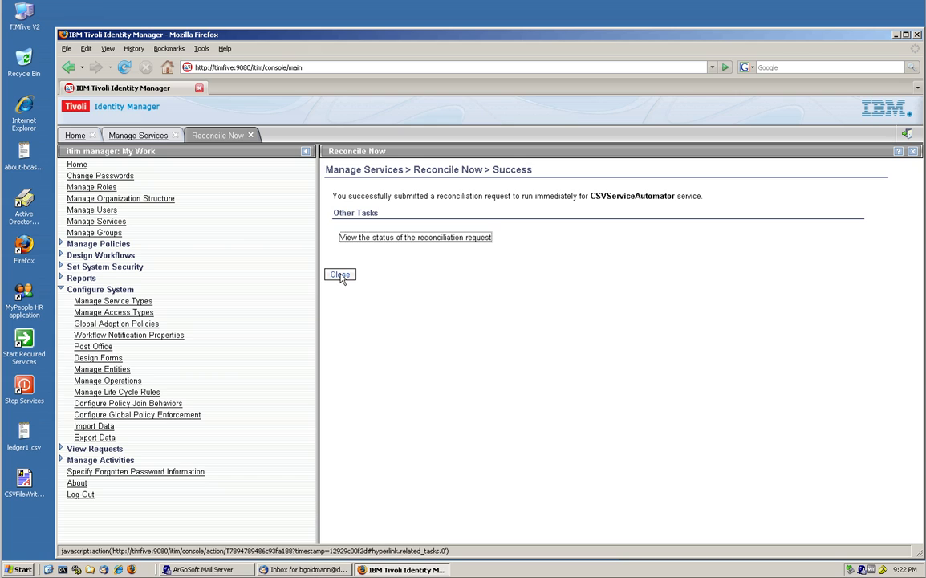
{"action": "left_click", "coordinate": [388, 238]}
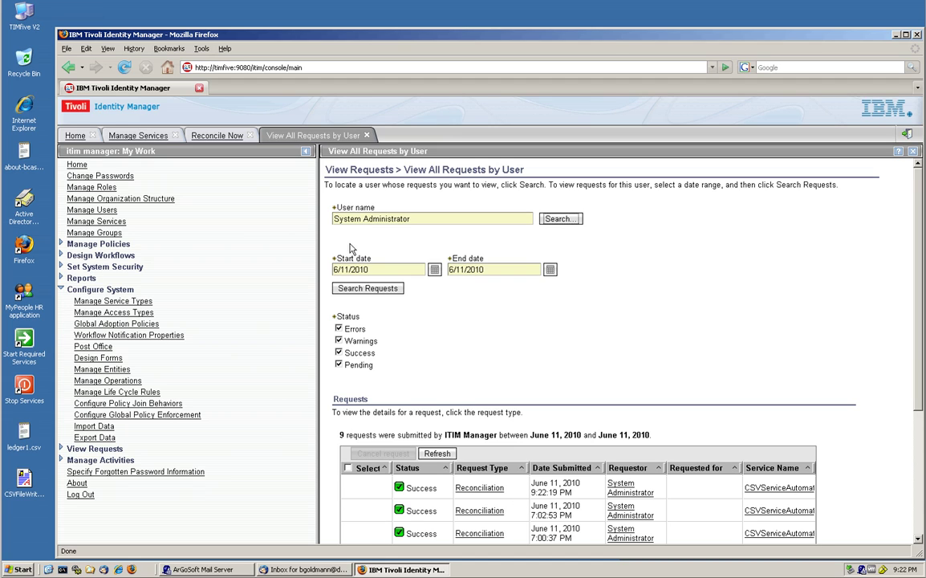
Step: Verify CSVServiceAutomator now lists six Active reconciled accounts, then return to Manage Services
{"action": "left_click", "coordinate": [366, 135]}
{"action": "left_click", "coordinate": [250, 135]}
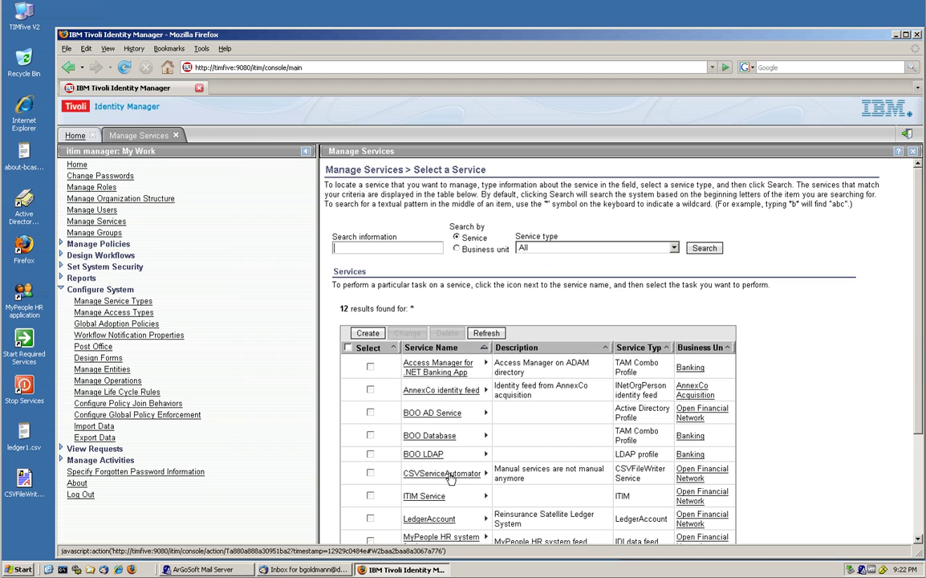
{"action": "left_click", "coordinate": [485, 472]}
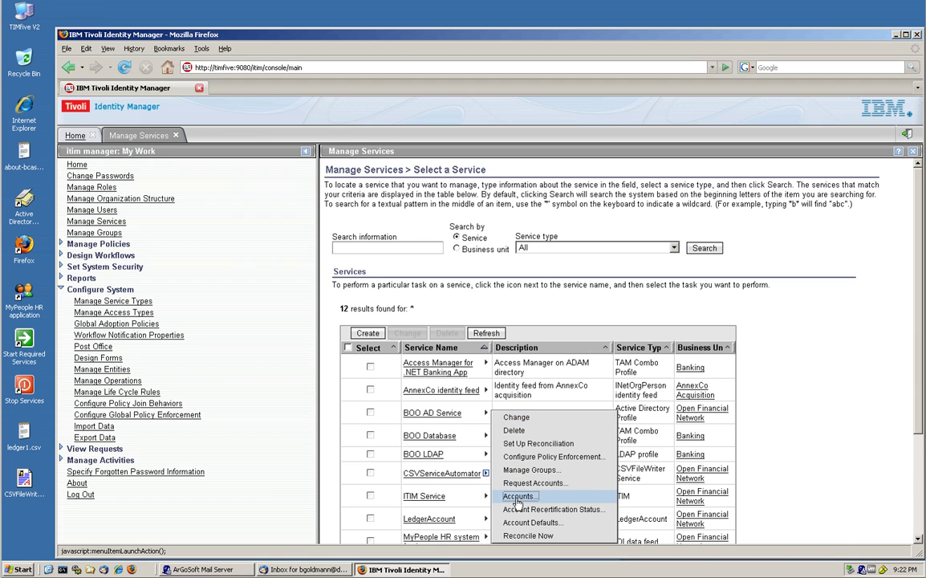
{"action": "left_click", "coordinate": [517, 497]}
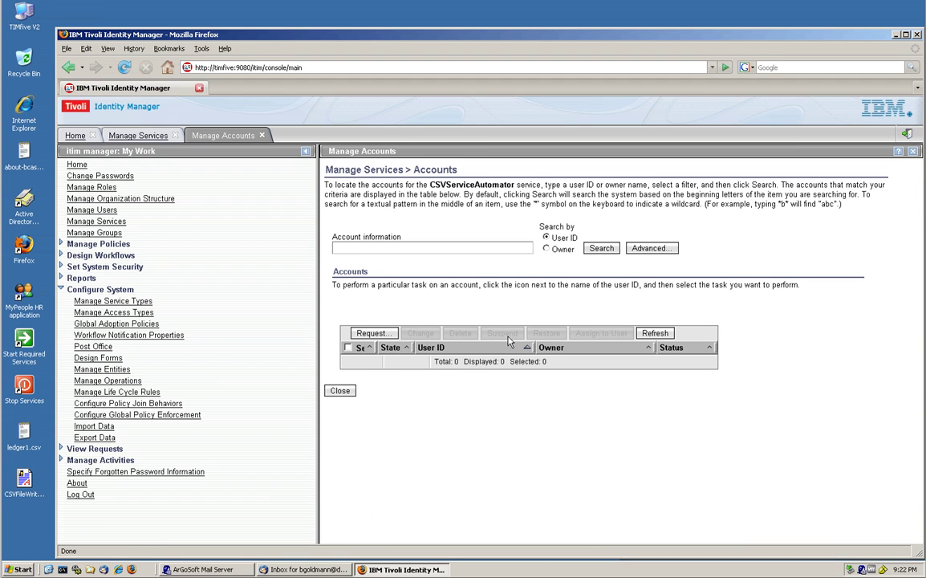
{"action": "left_click", "coordinate": [601, 247]}
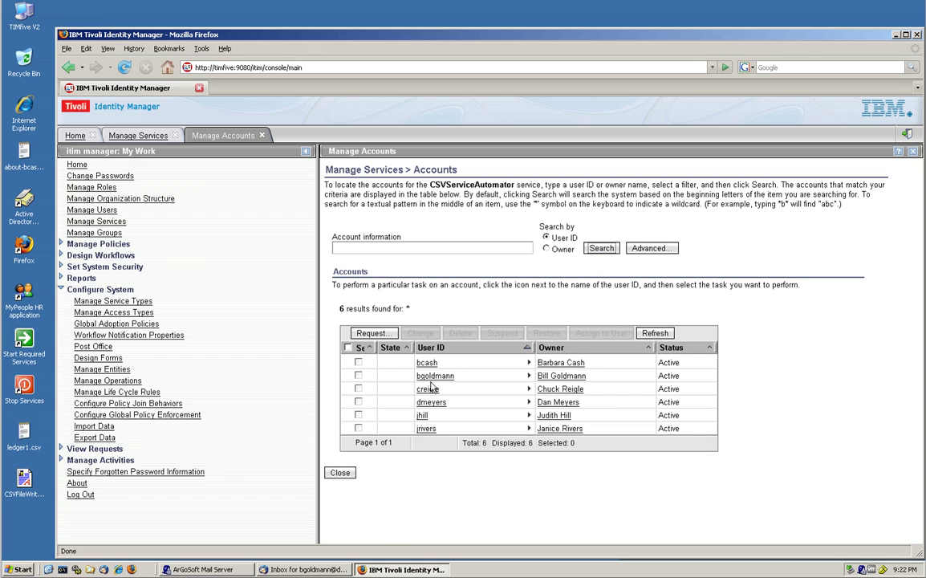
{"action": "left_click", "coordinate": [335, 472]}
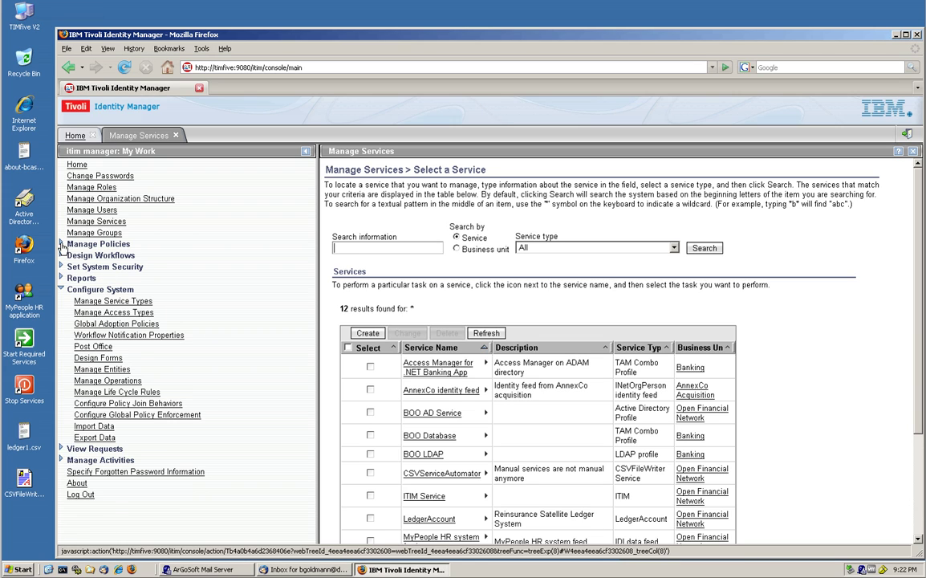
Step: Search recertification policies under Manage Policies, finding only Monthly VPN Access Recertification
{"action": "left_click", "coordinate": [62, 246]}
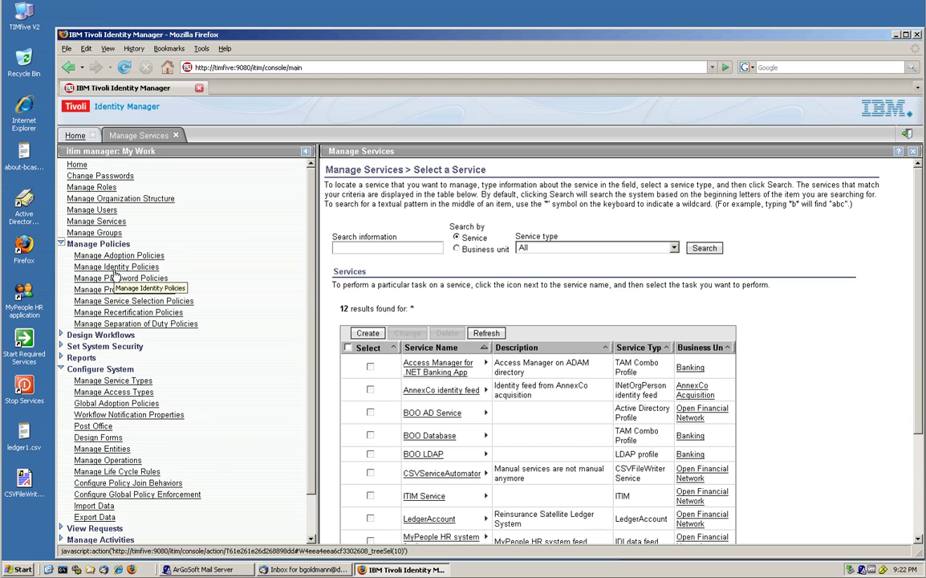
{"action": "left_click", "coordinate": [128, 313]}
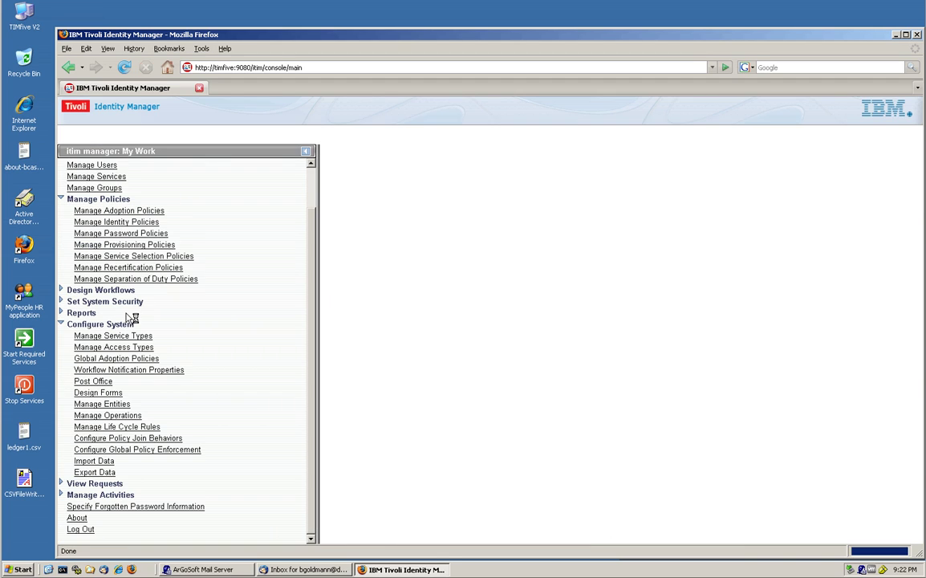
{"action": "left_click", "coordinate": [733, 270]}
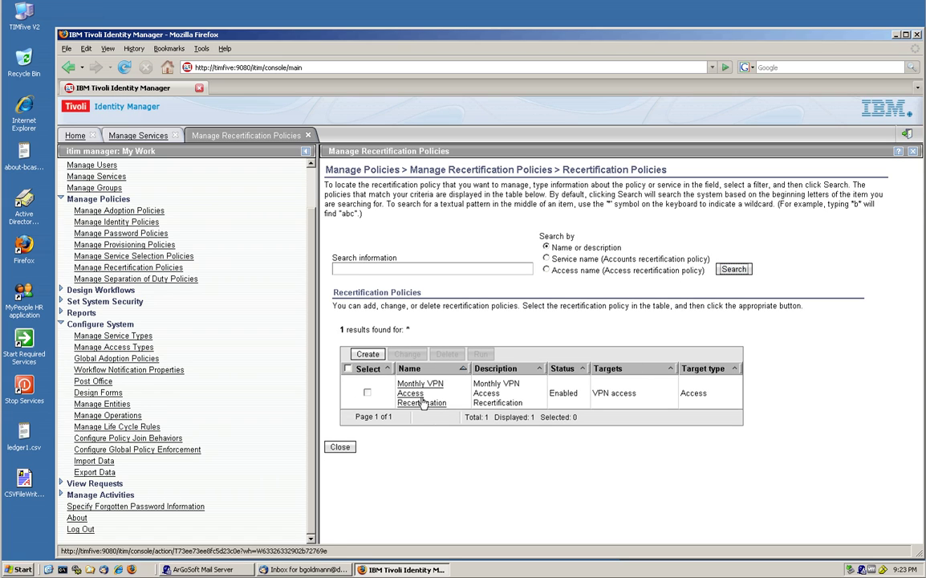
Step: Create recertification policy CSVApp2 for business unit Open Financial Network, targeting Accounts
{"action": "left_click", "coordinate": [369, 354]}
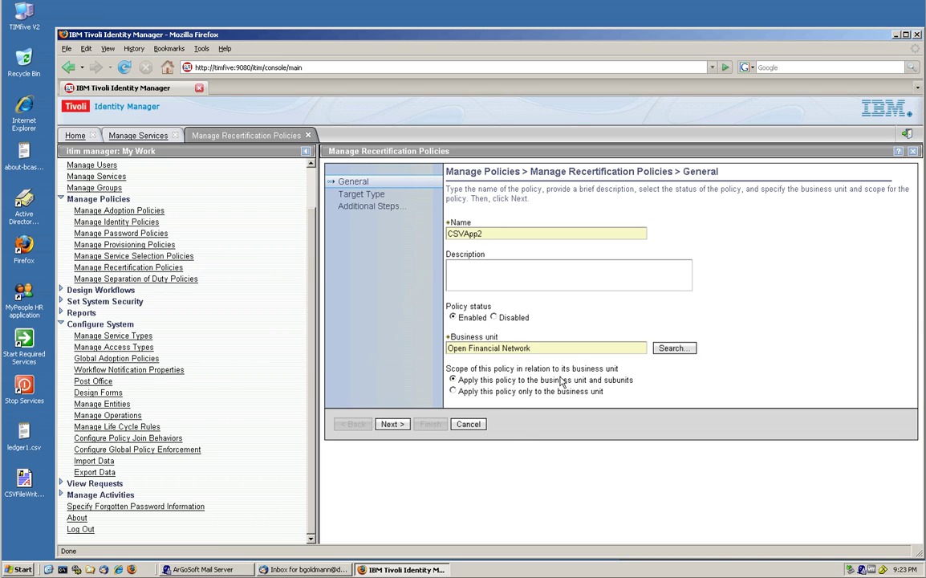
{"action": "left_click", "coordinate": [393, 425]}
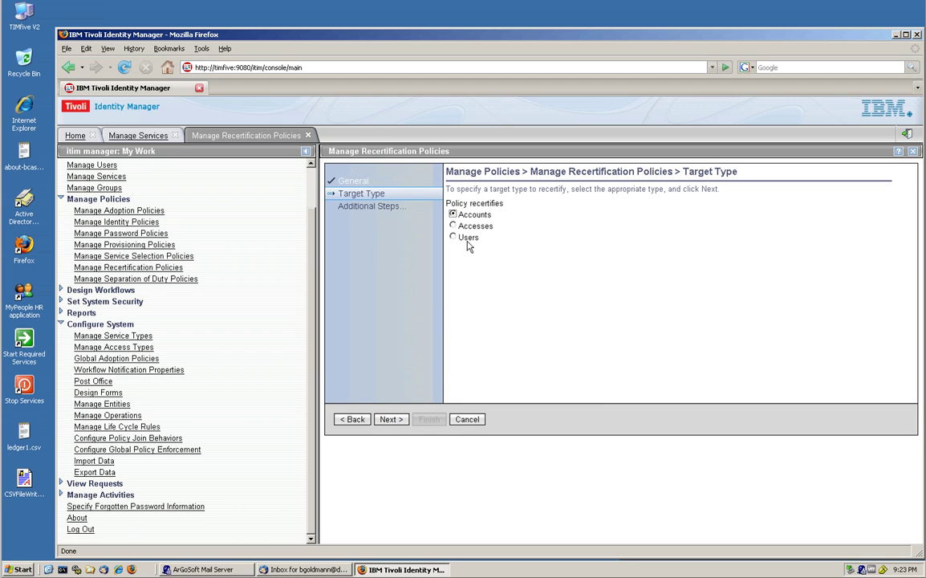
{"action": "left_click", "coordinate": [389, 419]}
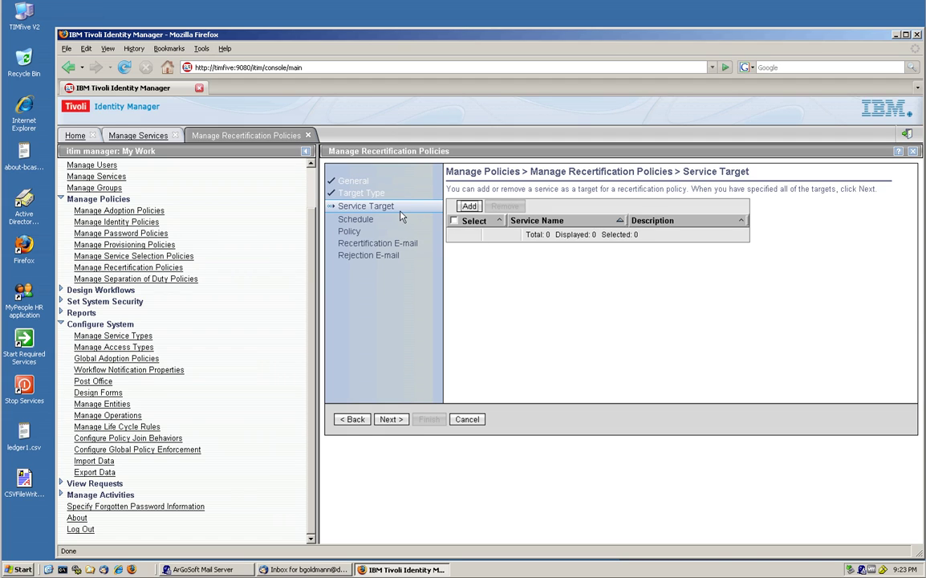
Step: Search the services and add CSVServiceAutomator as the policy's service target
{"action": "left_click", "coordinate": [471, 207]}
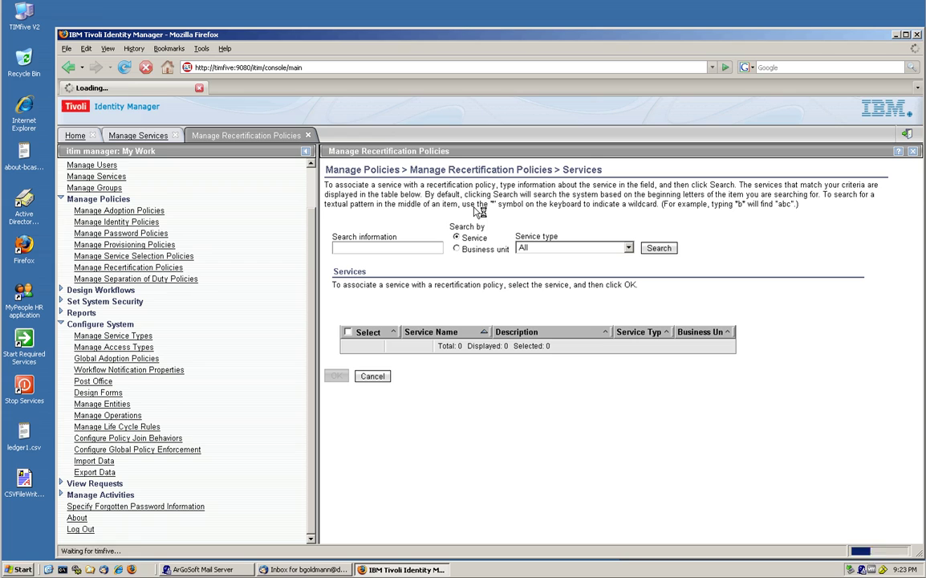
{"action": "left_click", "coordinate": [658, 248]}
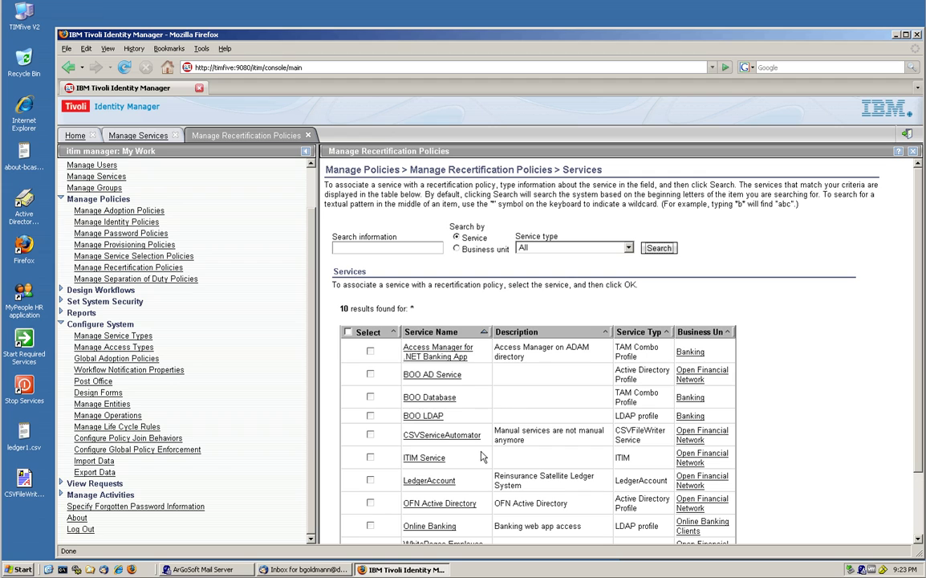
{"action": "left_click", "coordinate": [440, 437]}
{"action": "scroll", "coordinate": [441, 437], "scroll_direction": "down", "scroll_amount": 2}
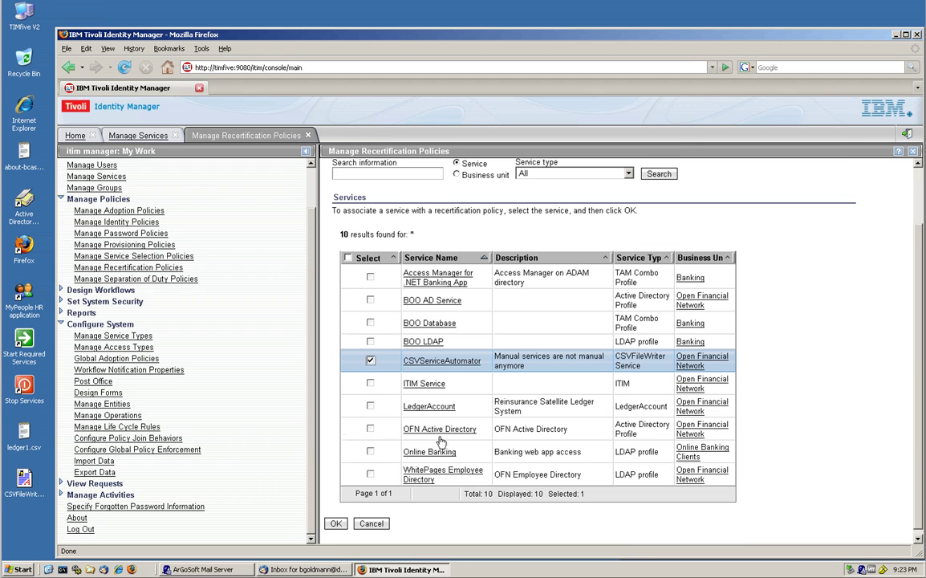
{"action": "left_click", "coordinate": [329, 524]}
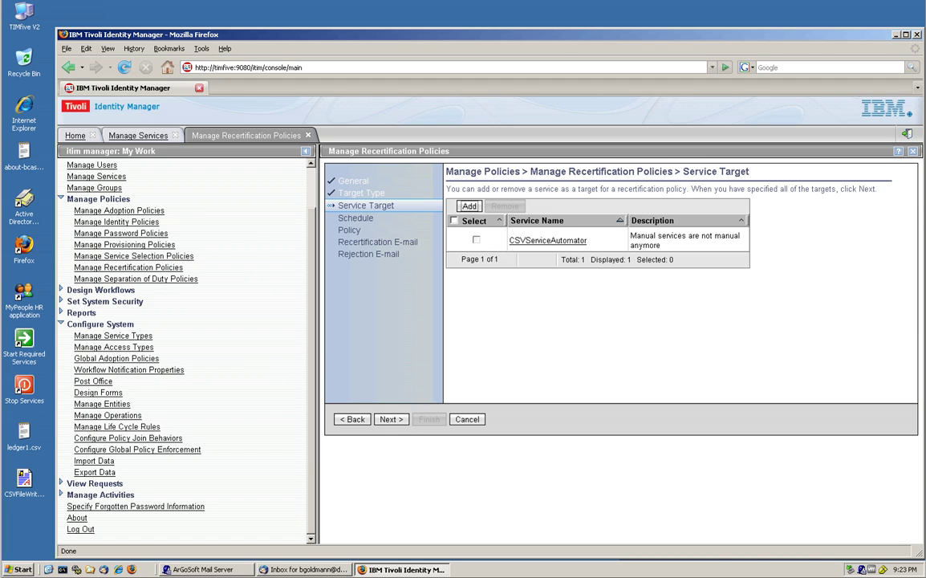
Step: Set the policy's daily evaluation time to 9:25 PM and proceed to policy settings
{"action": "left_click", "coordinate": [390, 419]}
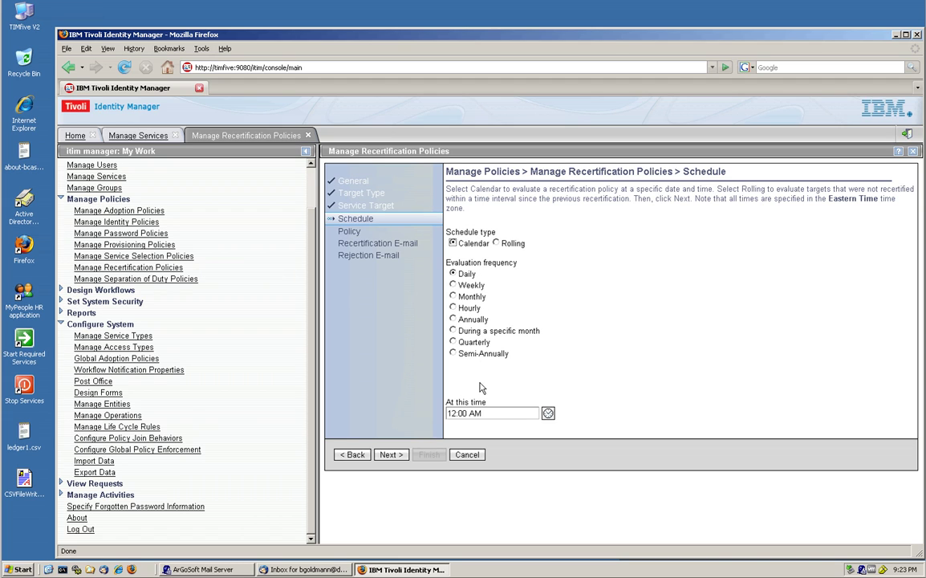
{"action": "left_click", "coordinate": [548, 412]}
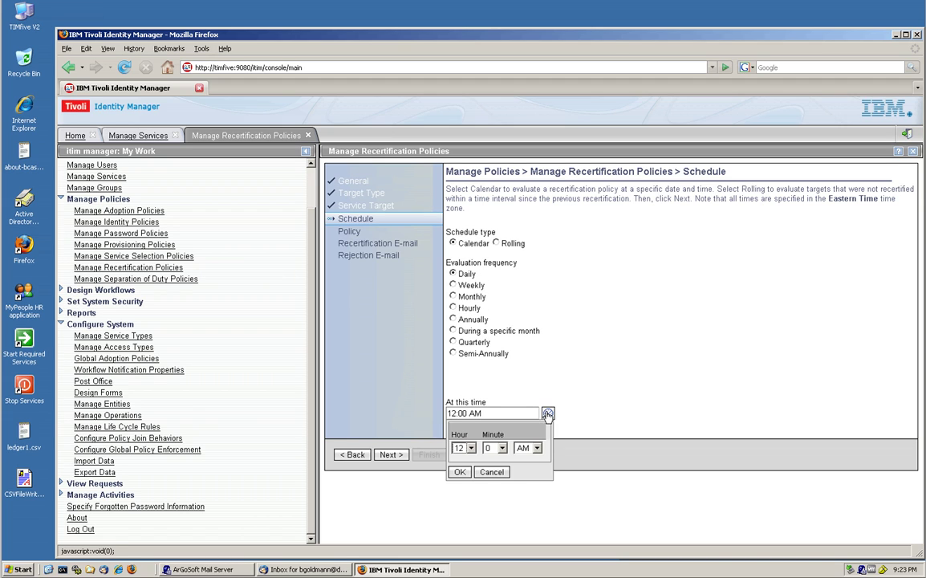
{"action": "left_click", "coordinate": [471, 448]}
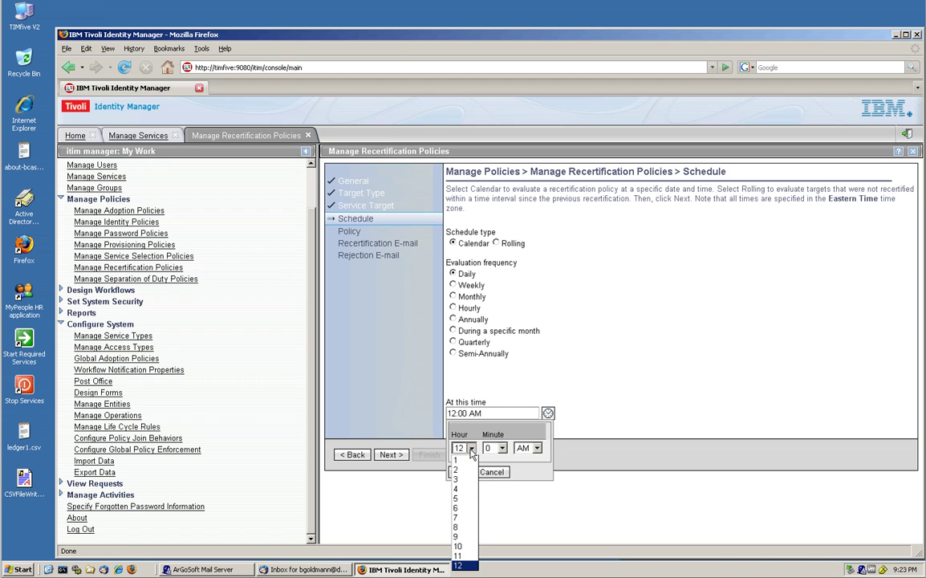
{"action": "left_click", "coordinate": [470, 536]}
{"action": "left_click", "coordinate": [502, 448]}
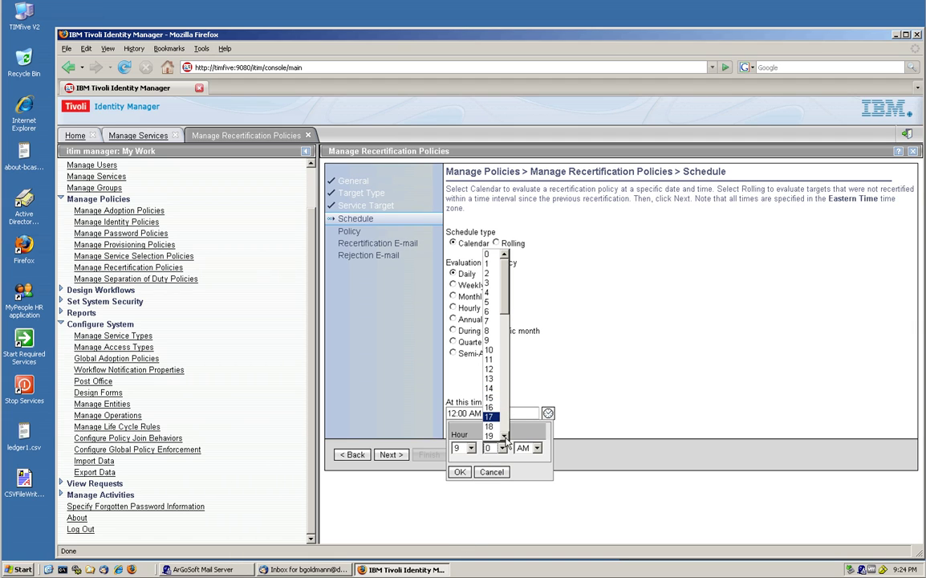
{"action": "left_click", "coordinate": [505, 435]}
{"action": "left_click", "coordinate": [505, 435]}
{"action": "left_click", "coordinate": [504, 435]}
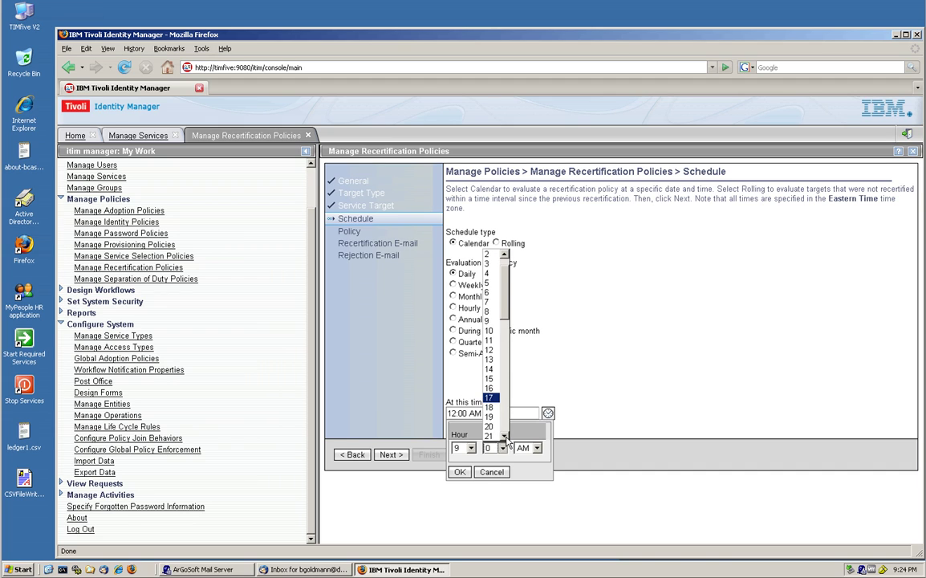
{"action": "left_click", "coordinate": [504, 436]}
{"action": "left_click", "coordinate": [505, 436]}
{"action": "left_click", "coordinate": [504, 435]}
{"action": "left_click", "coordinate": [489, 435]}
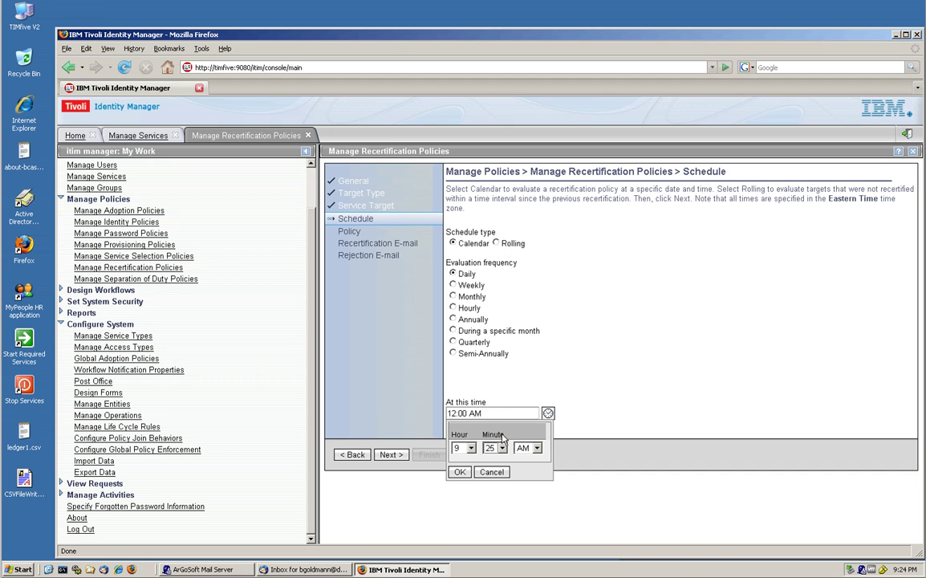
{"action": "left_click", "coordinate": [536, 448]}
{"action": "left_click", "coordinate": [533, 471]}
{"action": "left_click", "coordinate": [459, 472]}
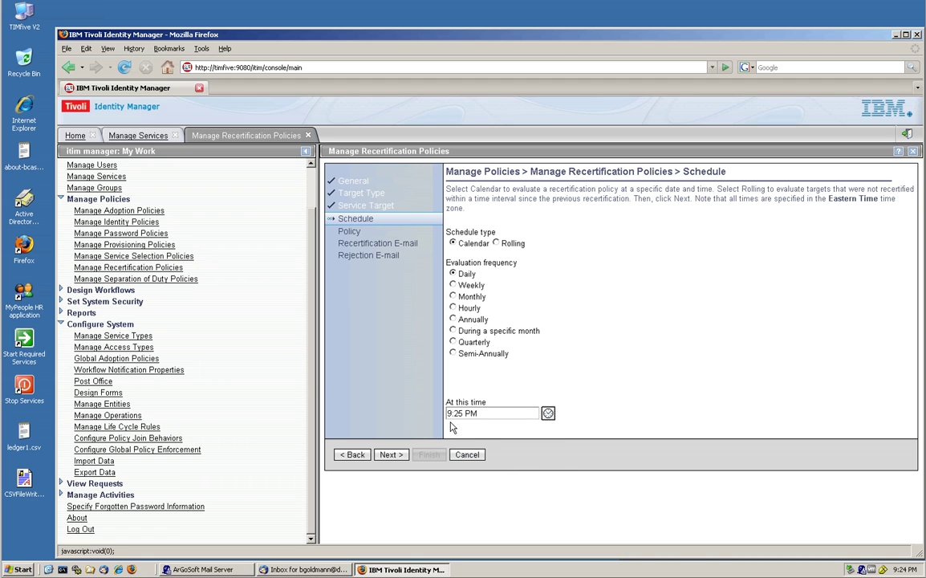
{"action": "left_click", "coordinate": [391, 454]}
Step: Make Manager the approver, send no rejection e-mail, reject overdue recertifications, and finish
{"action": "left_click", "coordinate": [620, 269]}
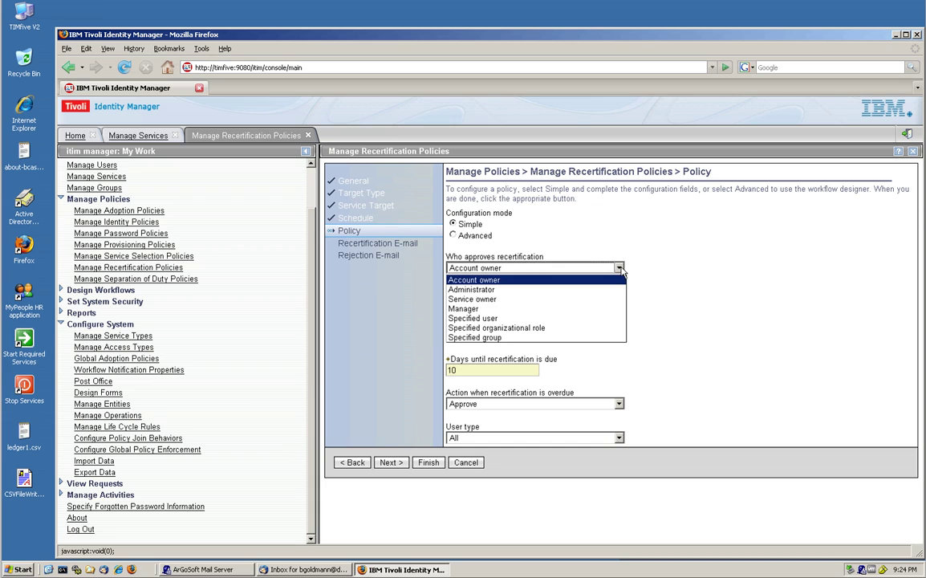
{"action": "left_click", "coordinate": [613, 309]}
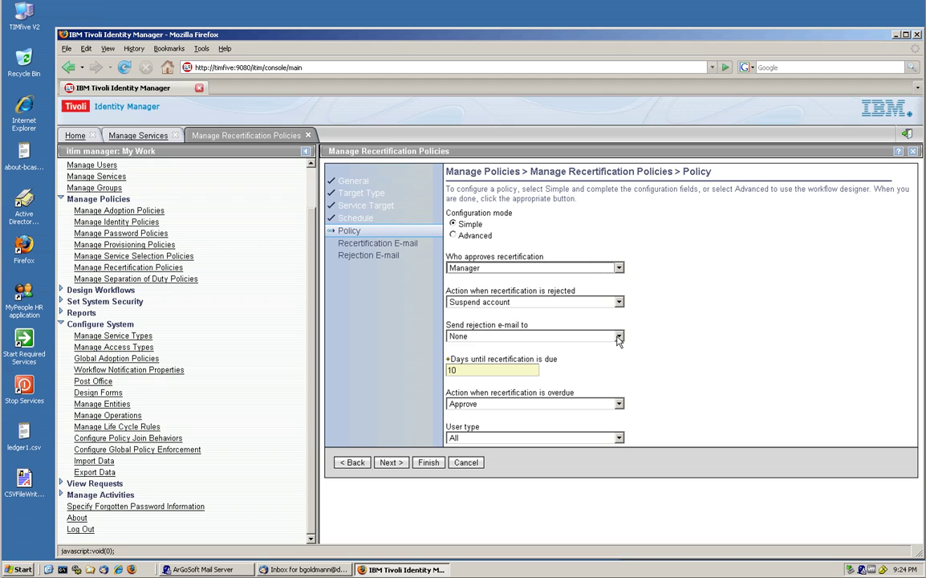
{"action": "left_click", "coordinate": [618, 337]}
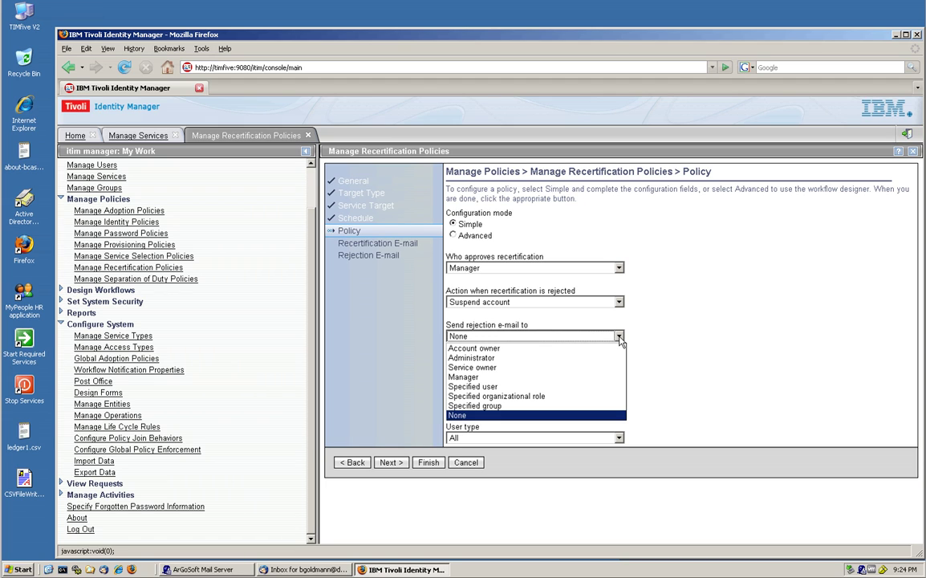
{"action": "left_click", "coordinate": [619, 336]}
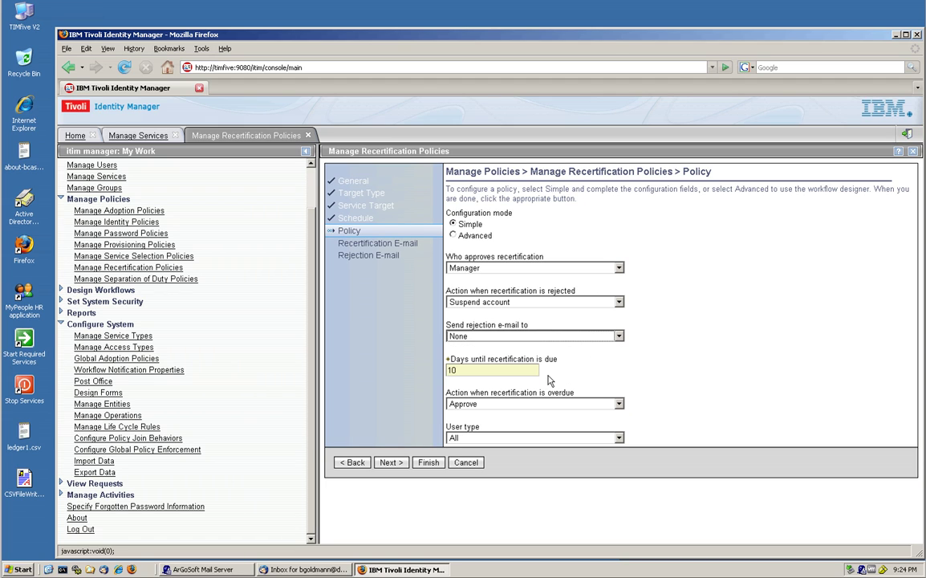
{"action": "left_click", "coordinate": [617, 404]}
{"action": "left_click", "coordinate": [614, 425]}
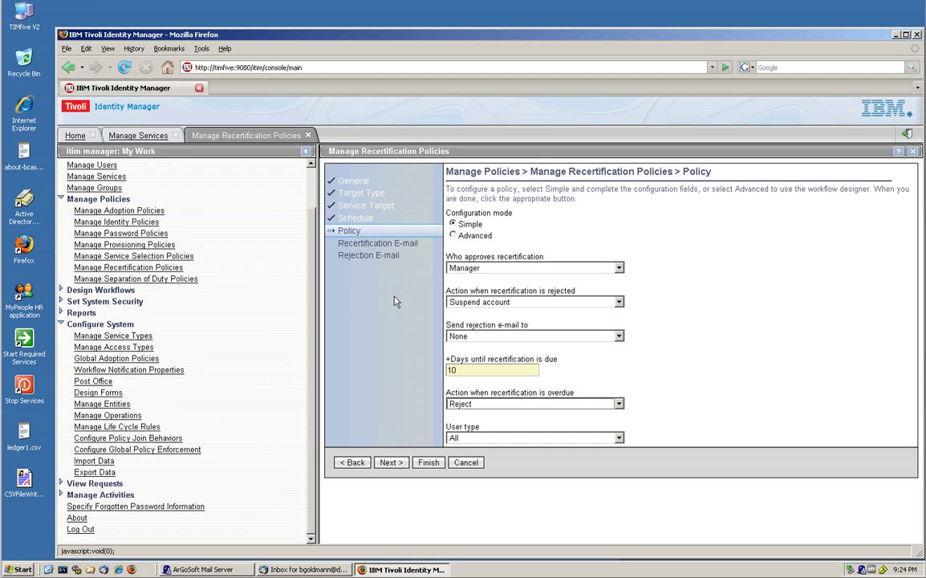
{"action": "left_click", "coordinate": [426, 463]}
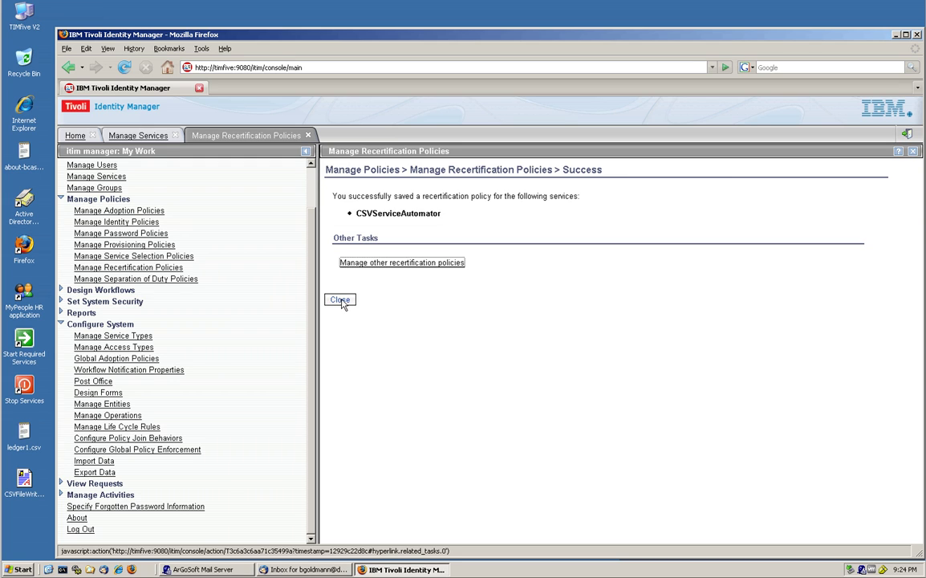
Step: Close the success page to return to the Manage Services list
{"action": "left_click", "coordinate": [340, 300]}
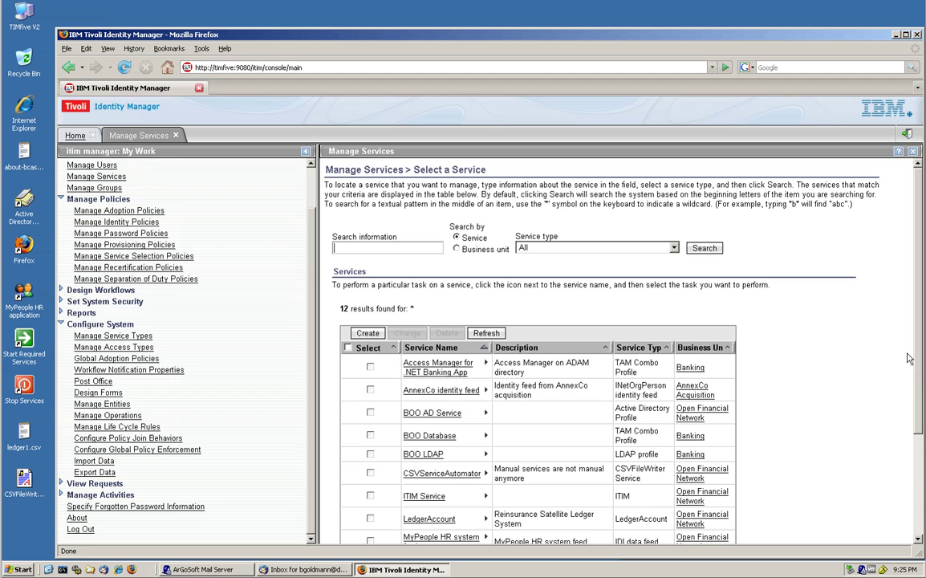
Step: Log out of the administration console and close the Firefox window
{"action": "left_click", "coordinate": [906, 136]}
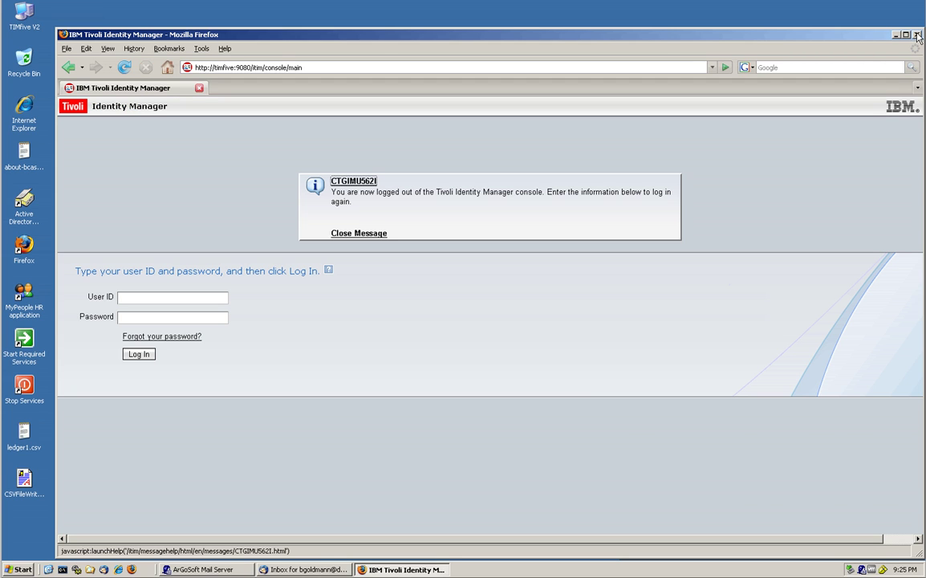
{"action": "left_click", "coordinate": [916, 36]}
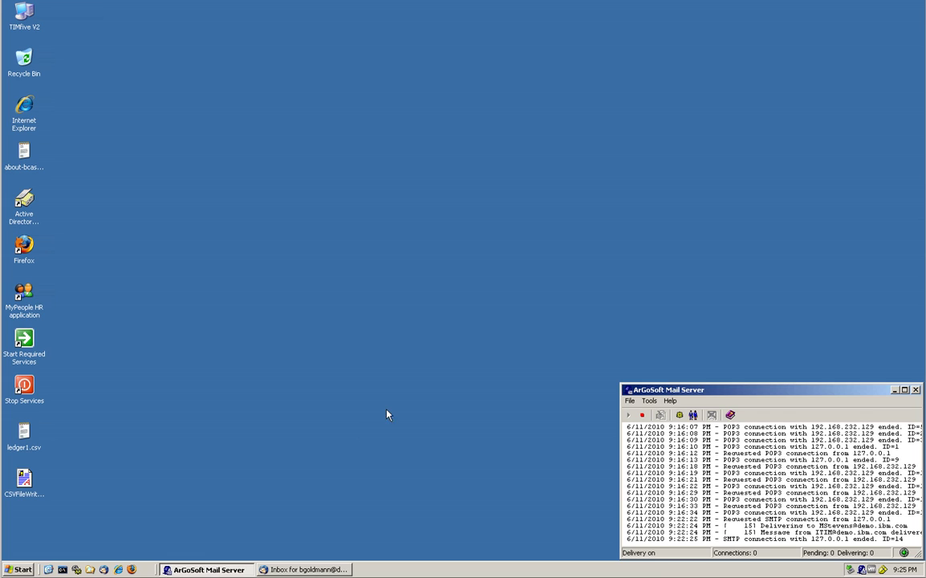
{"action": "left_click", "coordinate": [25, 295]}
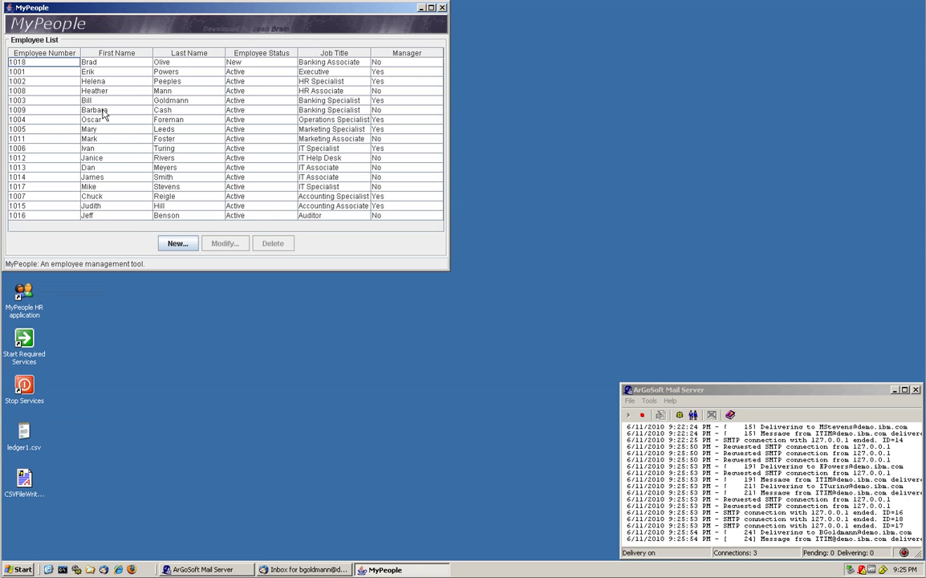
{"action": "double_click", "coordinate": [100, 111]}
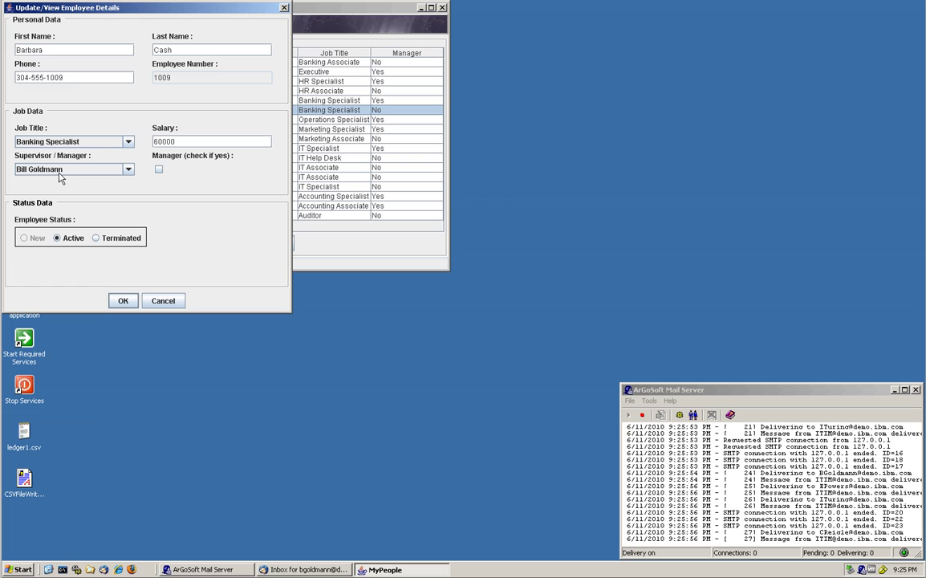
{"action": "left_click", "coordinate": [166, 302]}
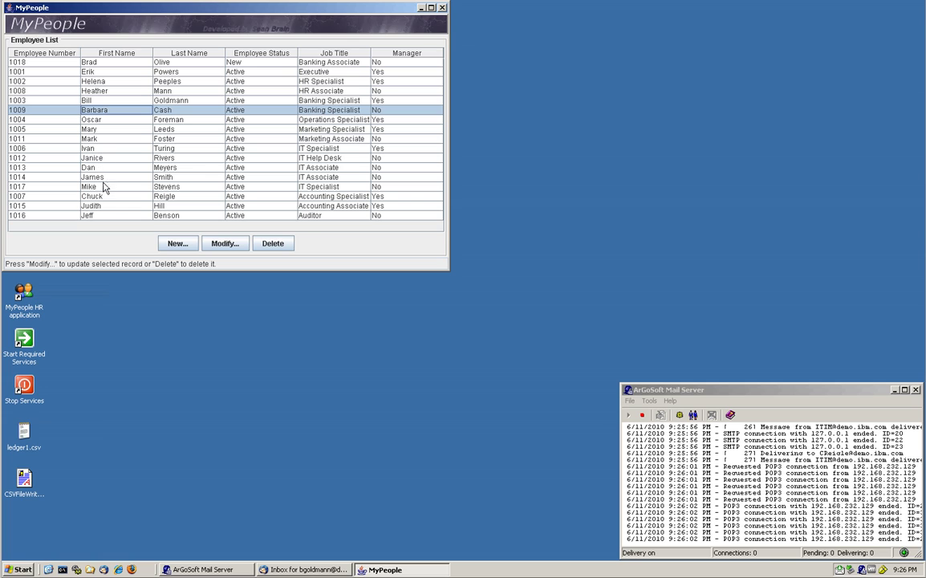
{"action": "double_click", "coordinate": [111, 206]}
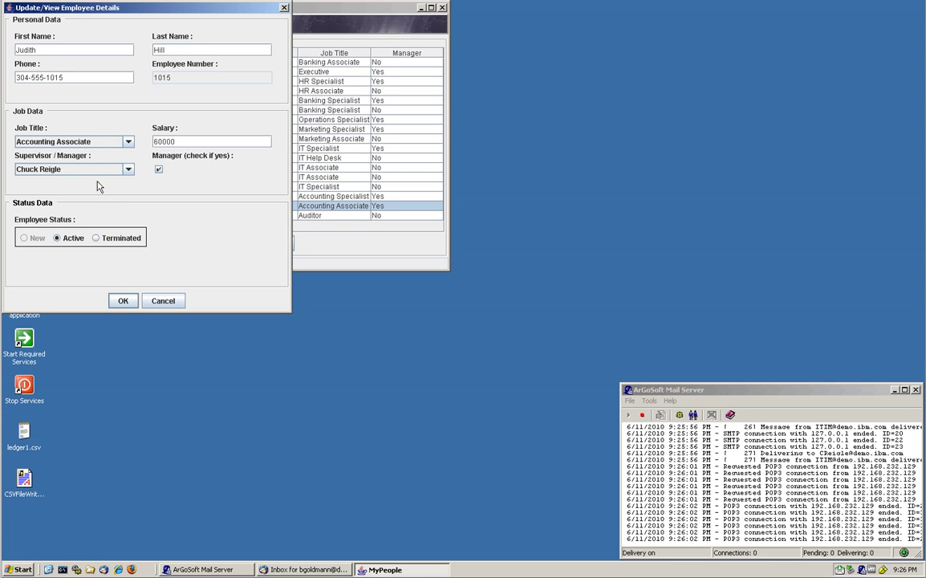
{"action": "left_click", "coordinate": [163, 300]}
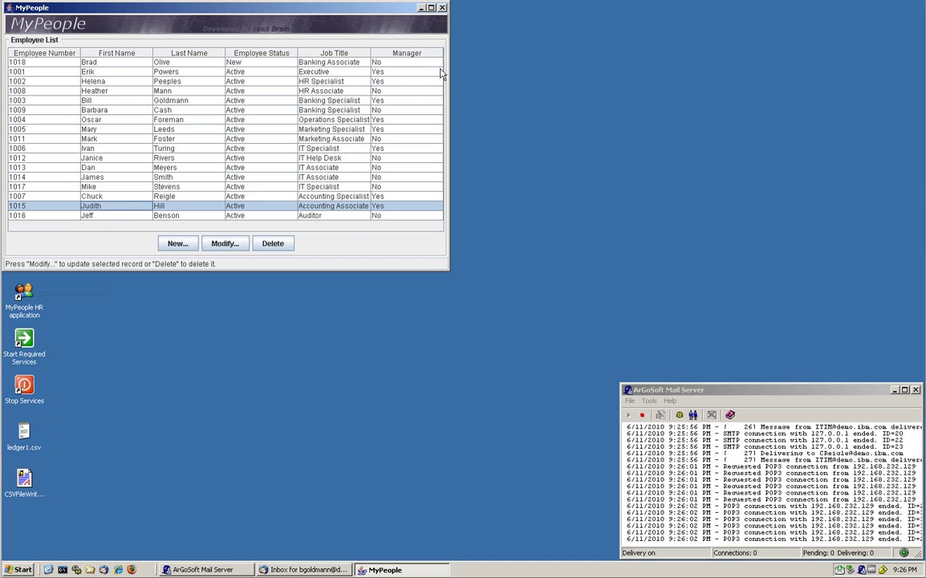
{"action": "left_click", "coordinate": [442, 8]}
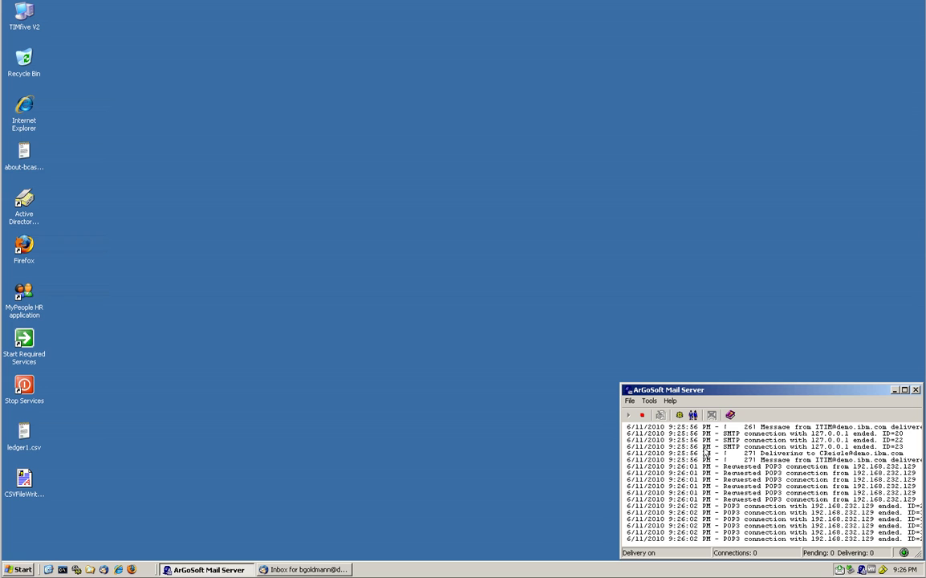
{"action": "left_click", "coordinate": [297, 569]}
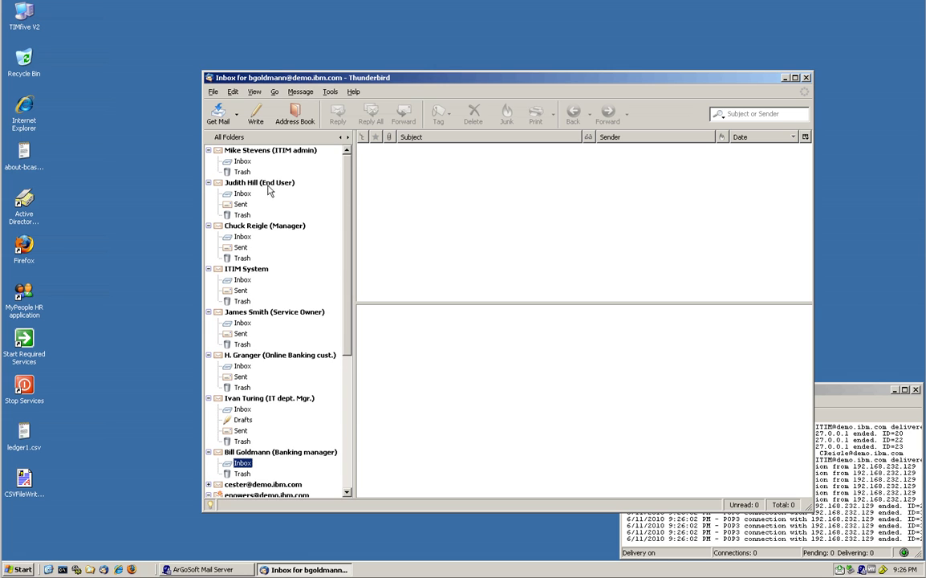
{"action": "left_click", "coordinate": [275, 229]}
{"action": "left_click", "coordinate": [381, 194]}
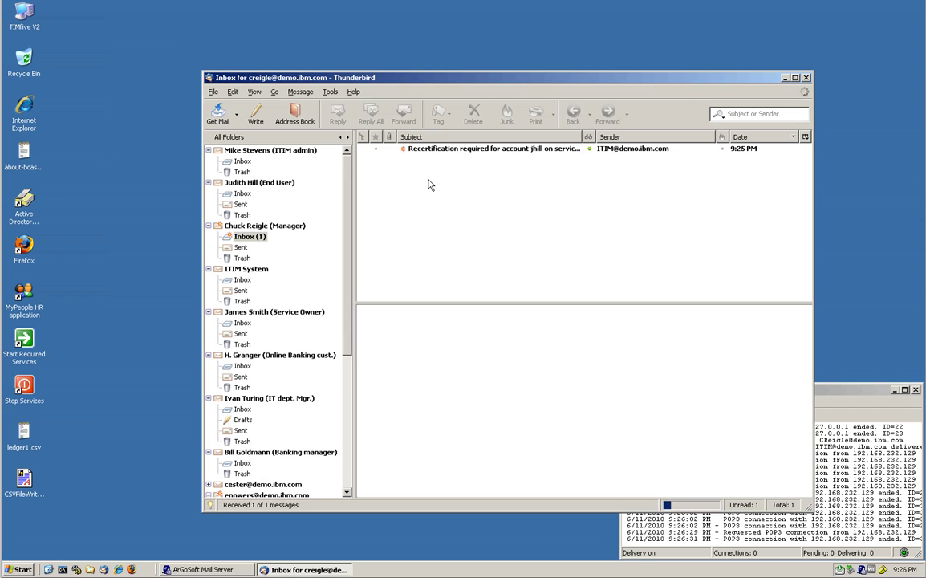
{"action": "left_click", "coordinate": [435, 151]}
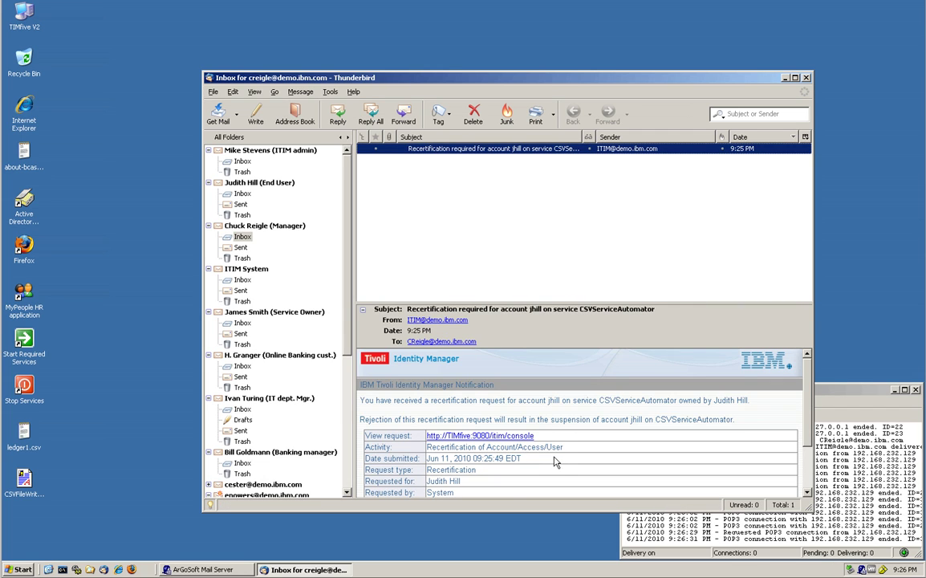
{"action": "scroll", "coordinate": [554, 461], "scroll_direction": "down", "scroll_amount": 1}
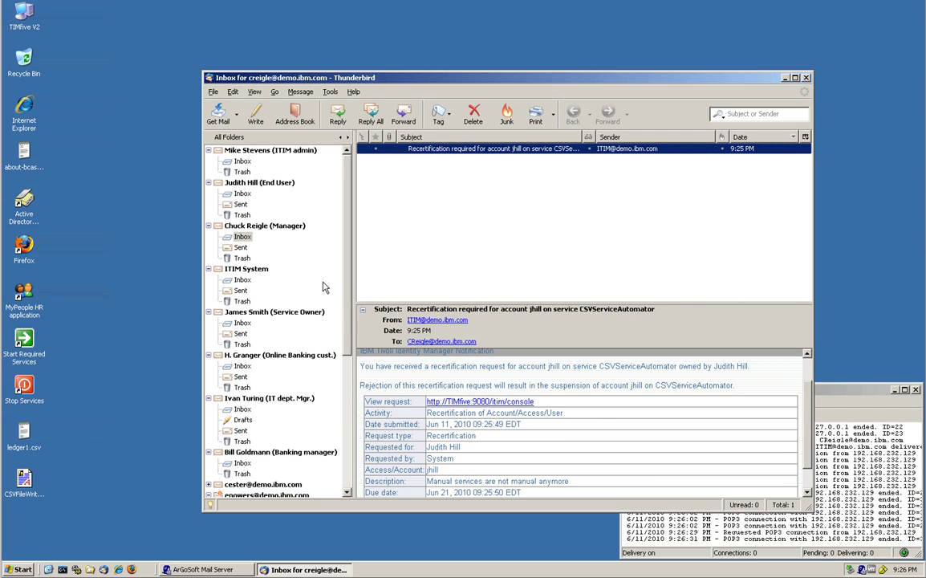
{"action": "left_click_drag", "start_coordinate": [346, 277], "coordinate": [349, 300]}
Step: Read the Banking manager's recertification request e-mail, then close Thunderbird
{"action": "left_click", "coordinate": [265, 409]}
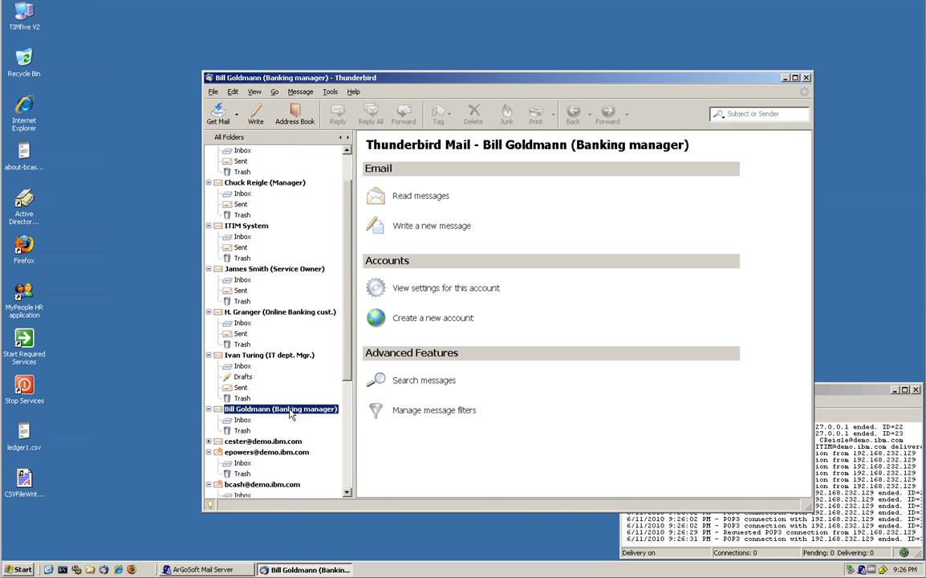
{"action": "left_click", "coordinate": [398, 197]}
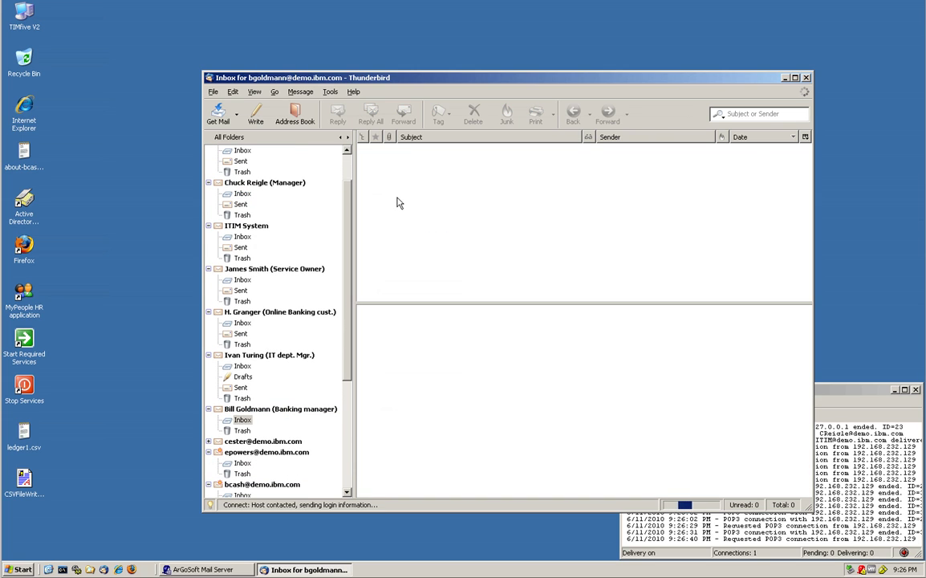
{"action": "left_click", "coordinate": [432, 149]}
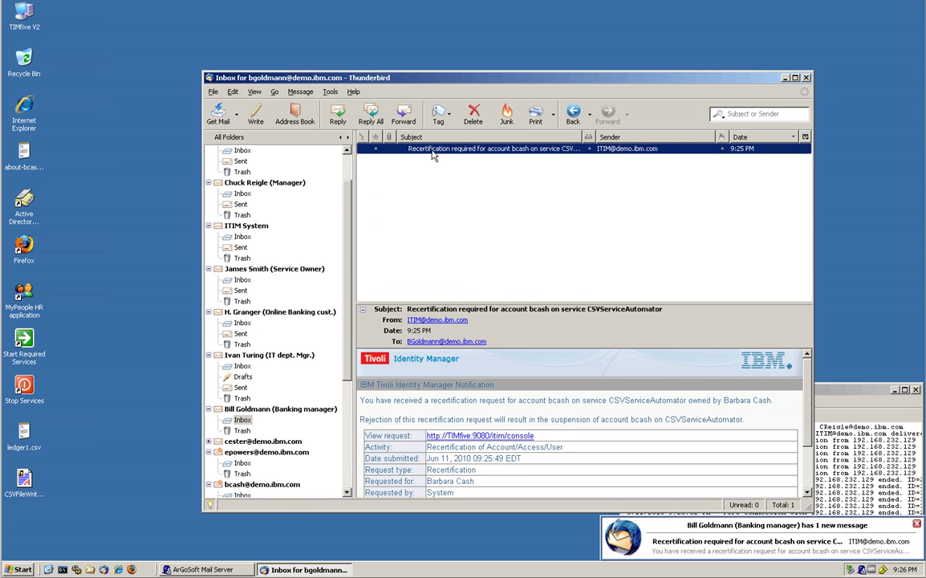
{"action": "scroll", "coordinate": [551, 479], "scroll_direction": "down", "scroll_amount": 1}
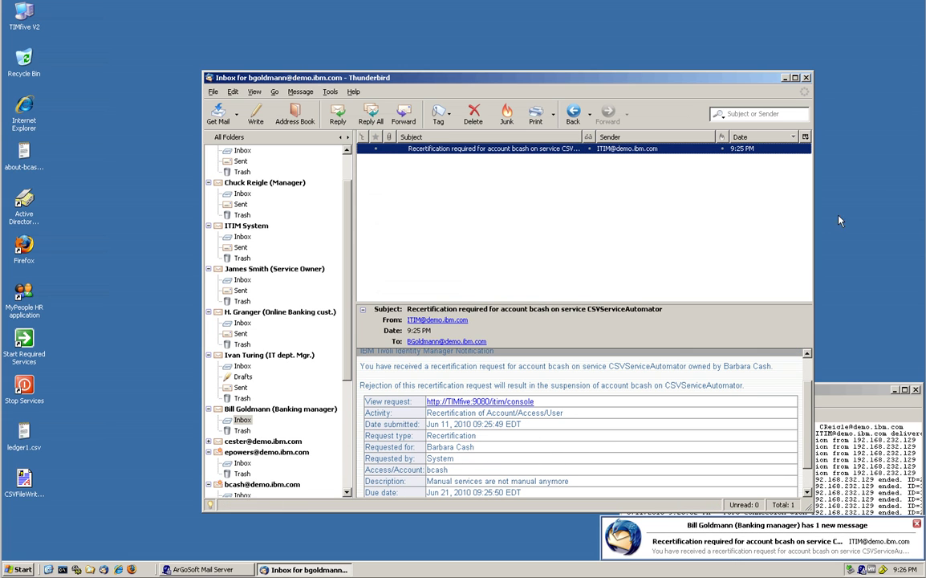
{"action": "left_click", "coordinate": [805, 78]}
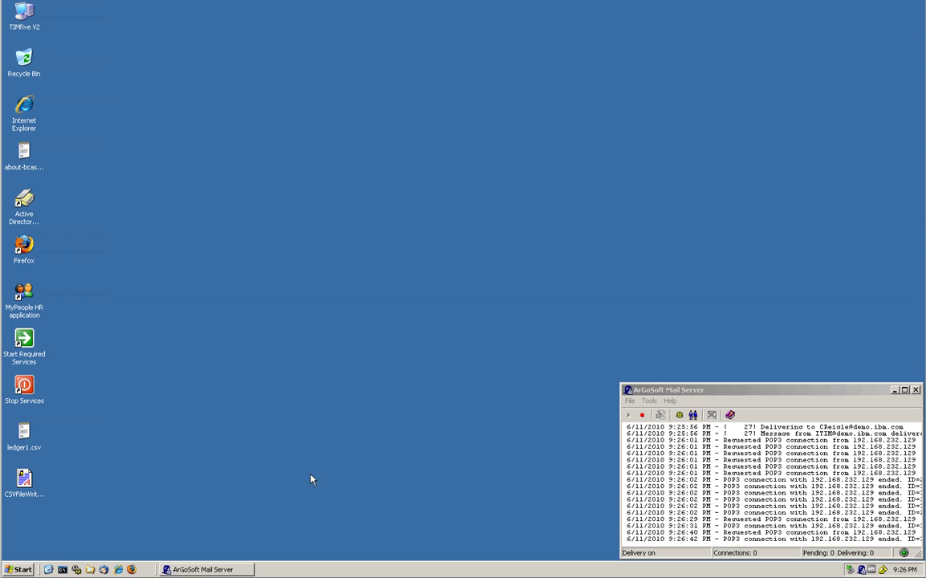
Step: Log in to the Identity Manager self-service page as the first manager
{"action": "left_click", "coordinate": [119, 568]}
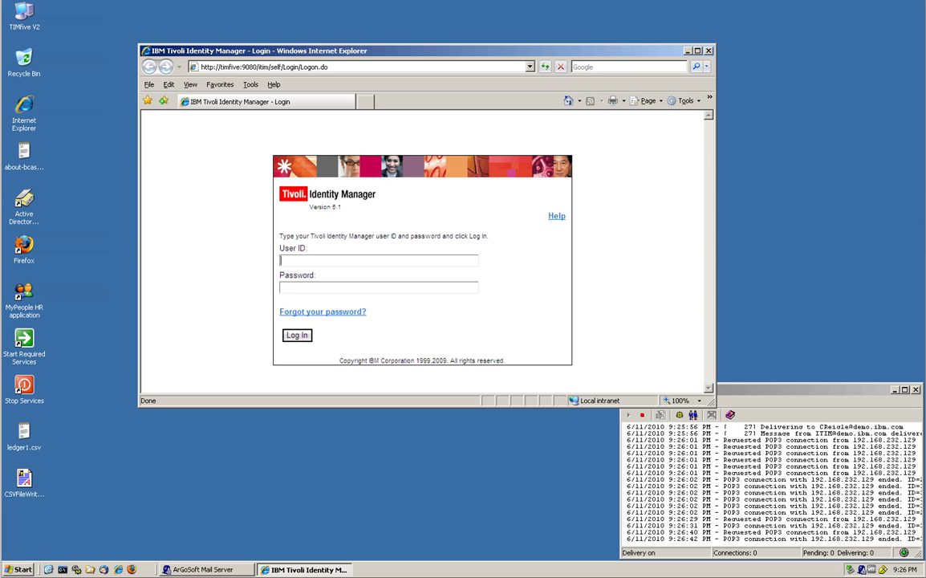
{"action": "type", "text": "bg"}
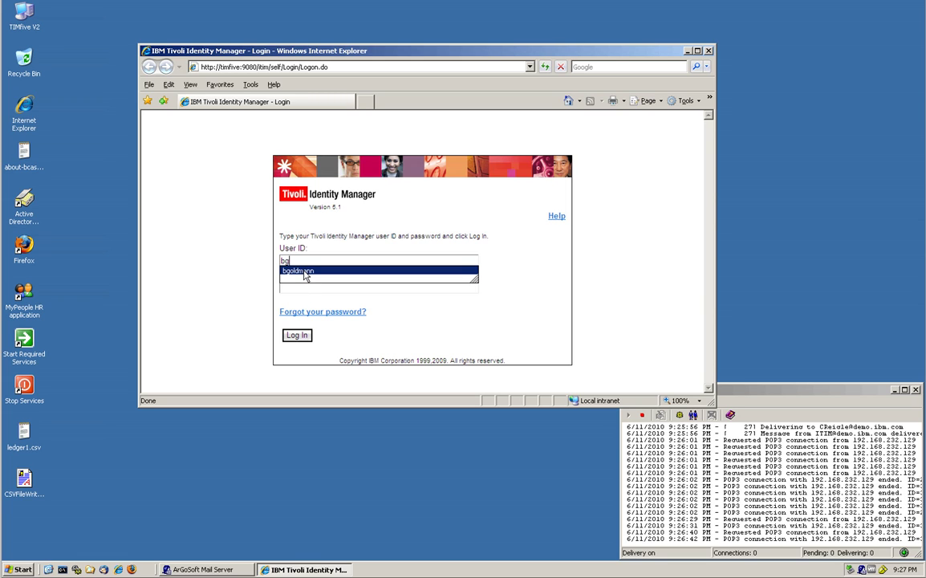
{"action": "left_click", "coordinate": [305, 271]}
{"action": "left_click", "coordinate": [304, 337]}
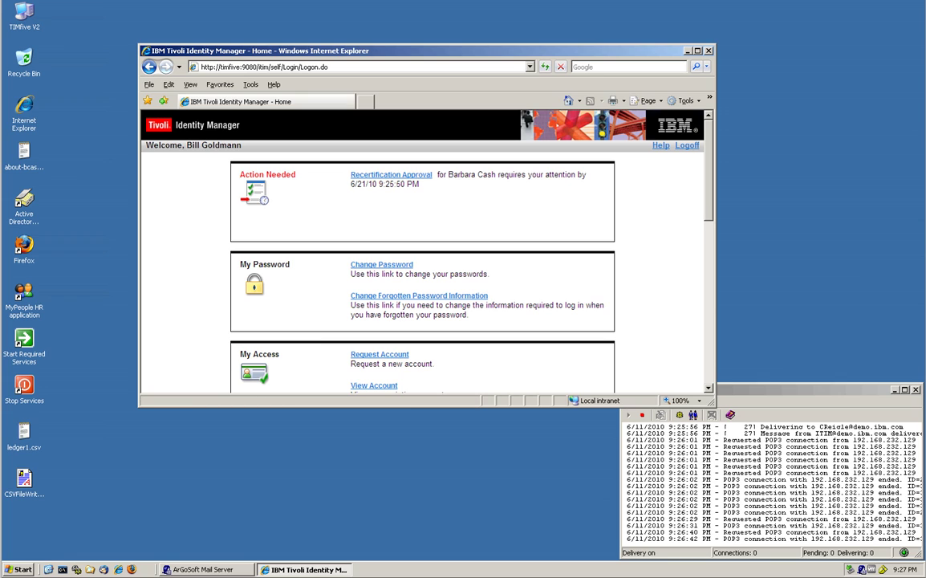
Step: Approve the pending recertification with the comment 'BECAUSE I LIKE HER' and submit
{"action": "left_click", "coordinate": [357, 174]}
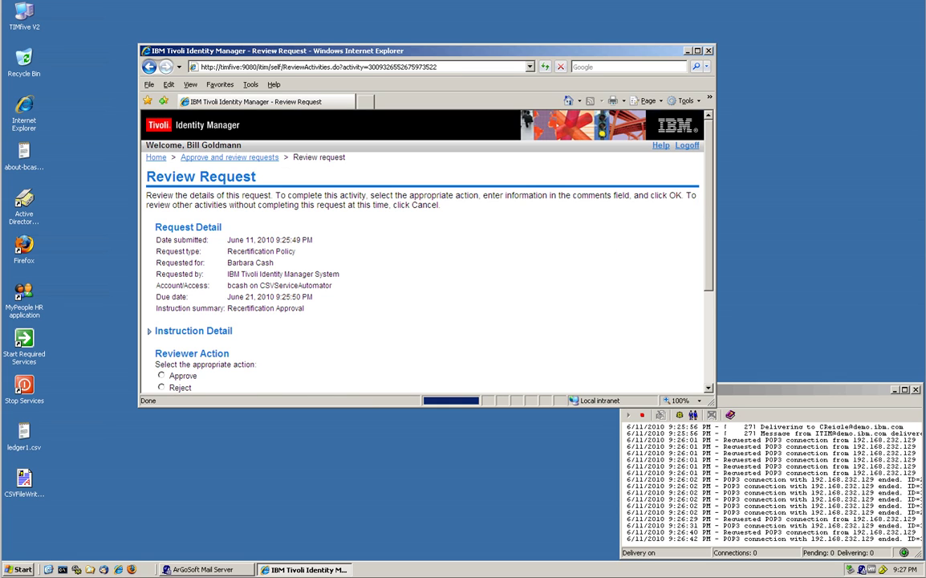
{"action": "scroll", "coordinate": [411, 257], "scroll_direction": "down", "scroll_amount": 2}
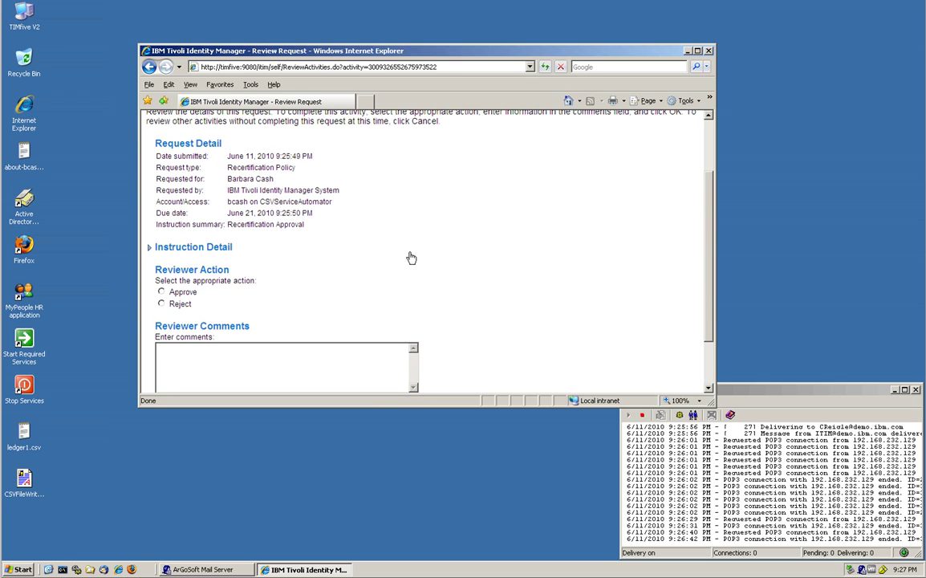
{"action": "left_click", "coordinate": [161, 292]}
{"action": "left_click", "coordinate": [159, 349]}
{"action": "type", "text": "BECAUSE I LIKE"}
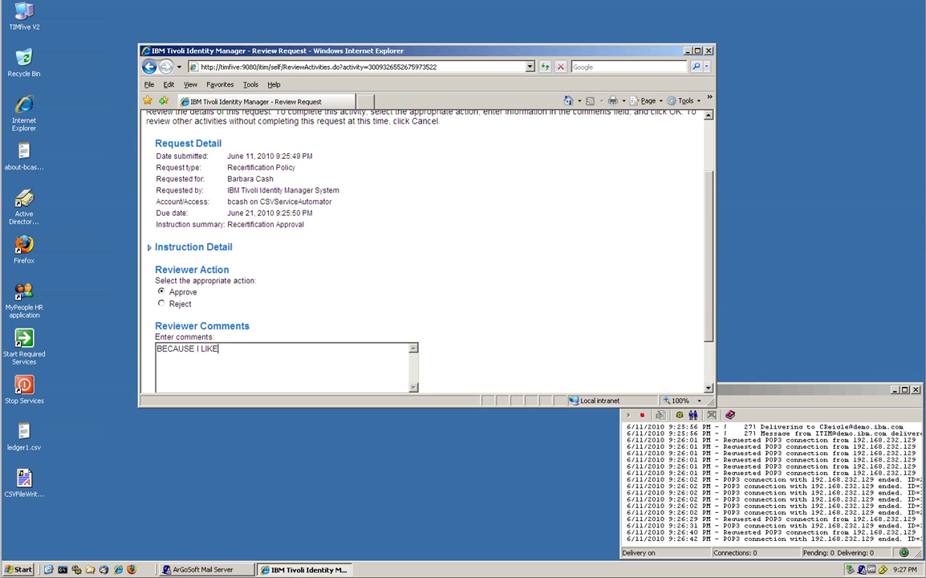
{"action": "type", "text": " HER"}
{"action": "scroll", "coordinate": [425, 249], "scroll_direction": "down", "scroll_amount": 3}
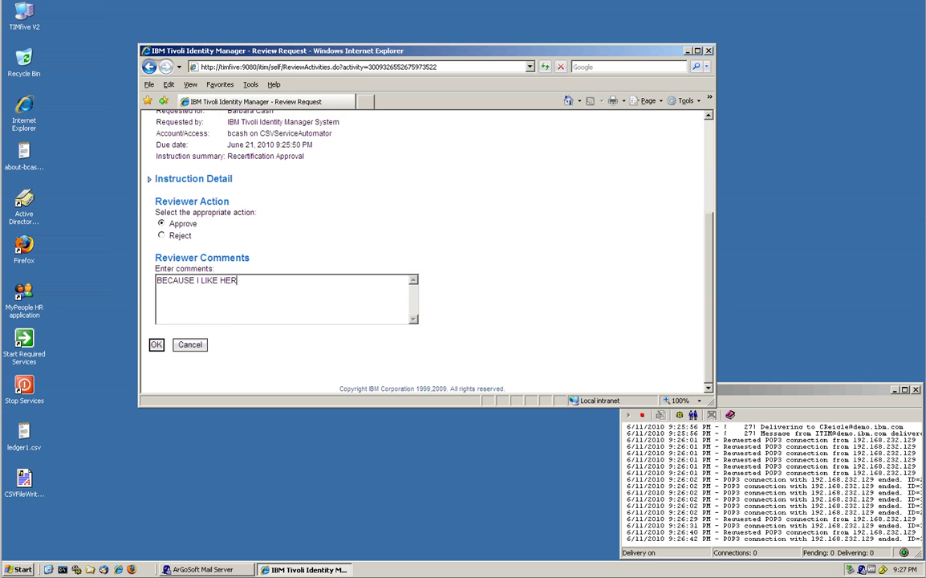
{"action": "left_click", "coordinate": [156, 345]}
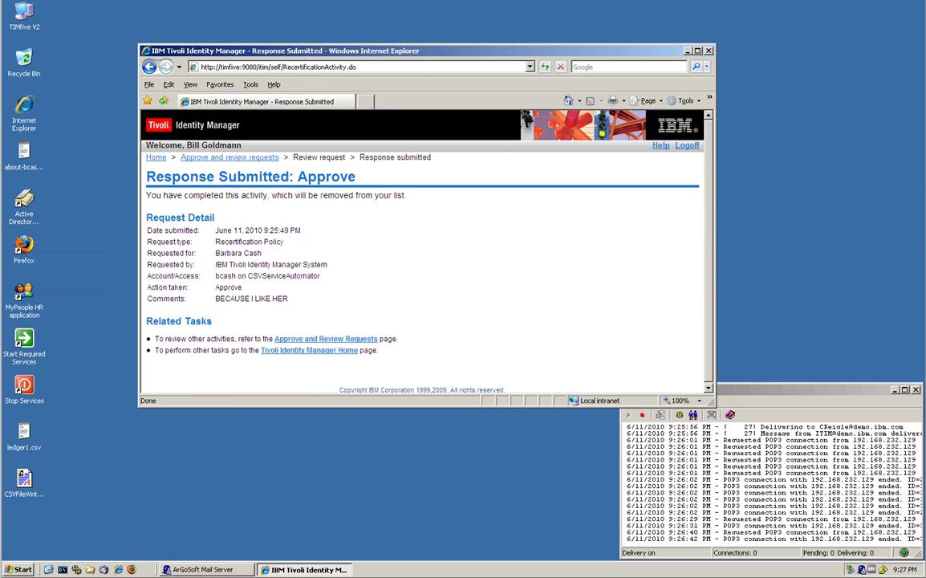
Step: Log off the first manager and log in as the second manager with their password
{"action": "left_click", "coordinate": [687, 145]}
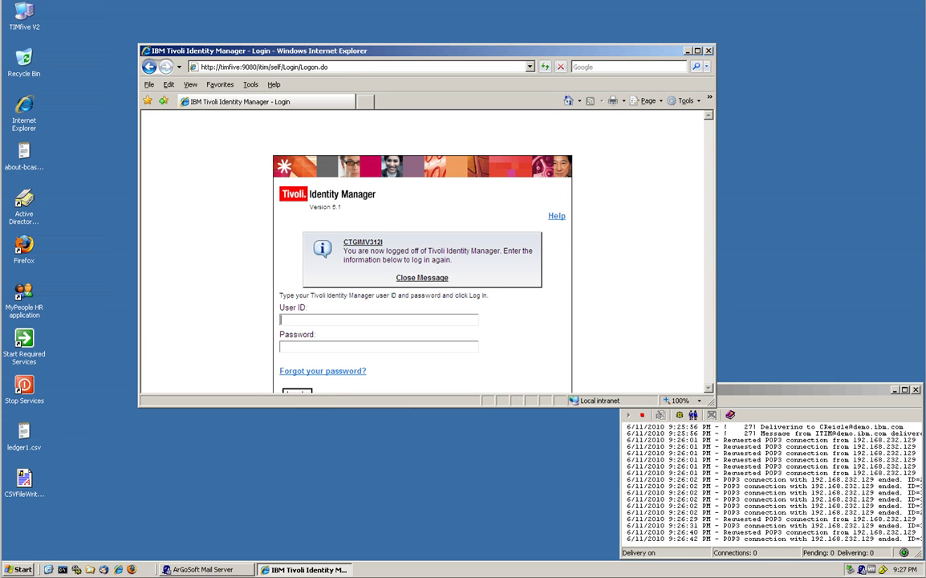
{"action": "type", "text": "cr"}
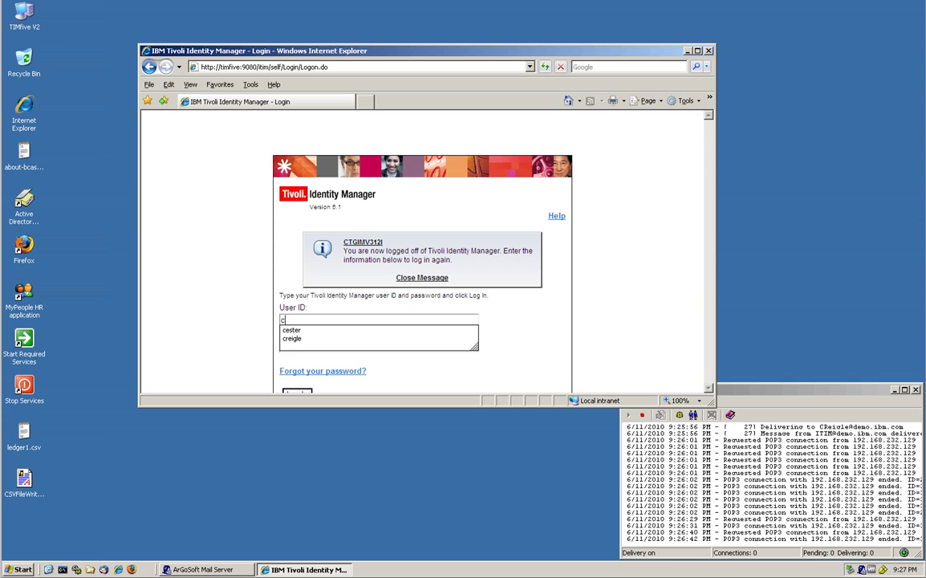
{"action": "left_click", "coordinate": [325, 333]}
{"action": "type", "text": "passw0rd"}
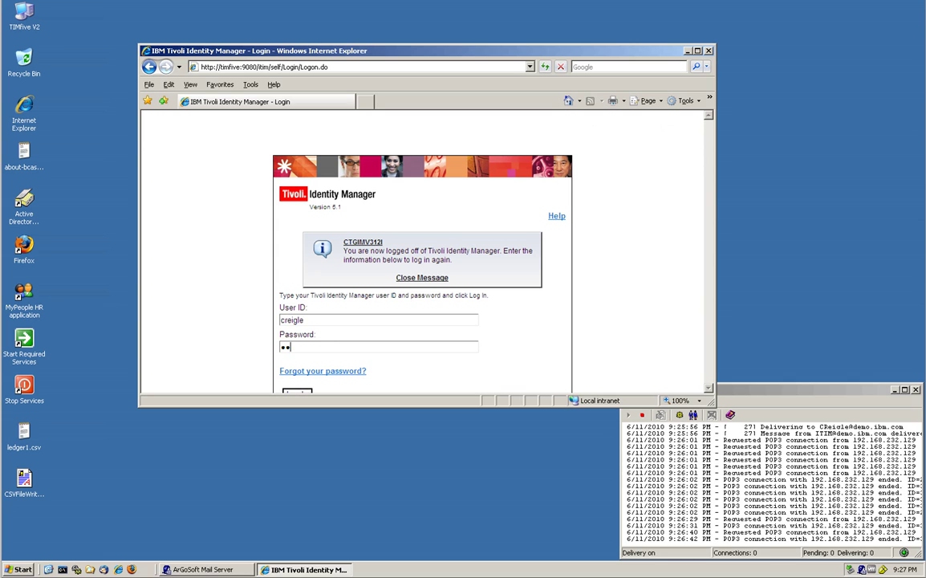
{"action": "key", "text": "Return"}
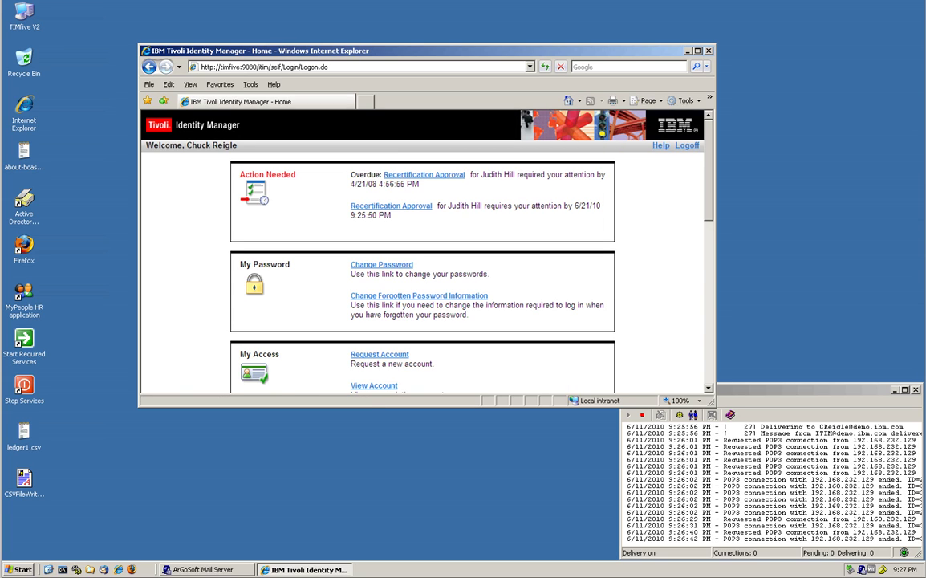
Step: Reject the pending recertification with a reviewer comment about the user, then log off
{"action": "left_click", "coordinate": [377, 206]}
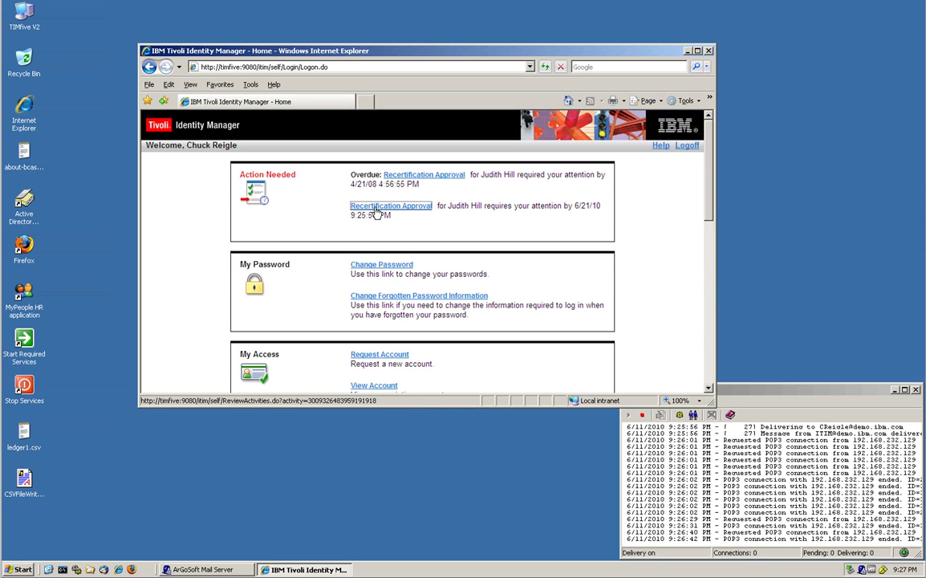
{"action": "scroll", "coordinate": [422, 256], "scroll_direction": "down", "scroll_amount": 1}
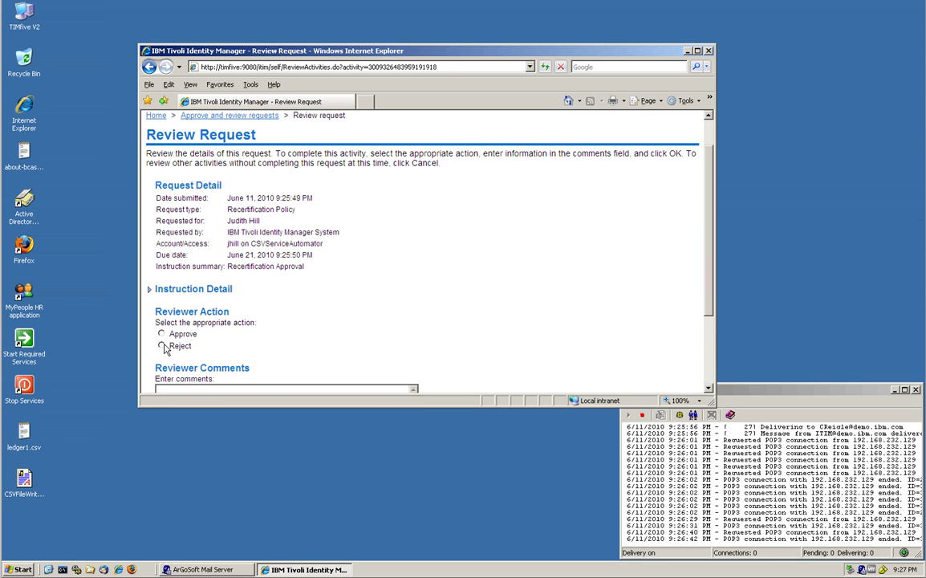
{"action": "left_click", "coordinate": [161, 345]}
{"action": "scroll", "coordinate": [164, 345], "scroll_direction": "down", "scroll_amount": 3}
{"action": "left_click", "coordinate": [157, 280]}
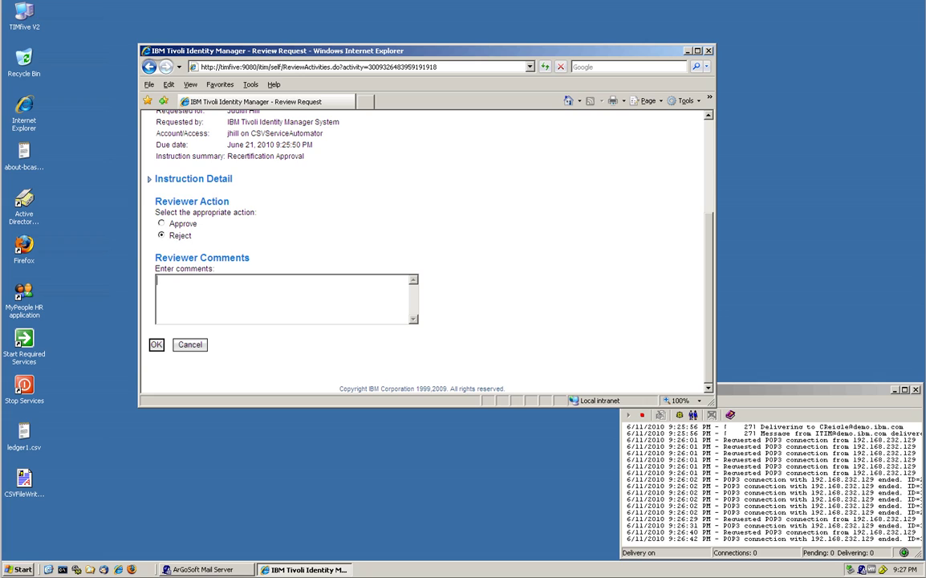
{"action": "type", "text": "Because I do not like Judy"}
{"action": "key", "text": "Return"}
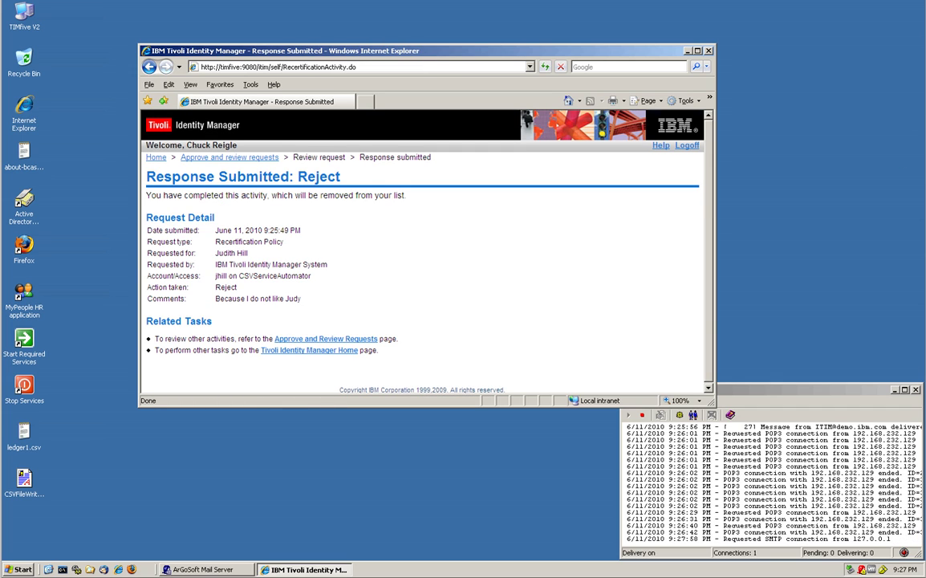
{"action": "left_click", "coordinate": [686, 145]}
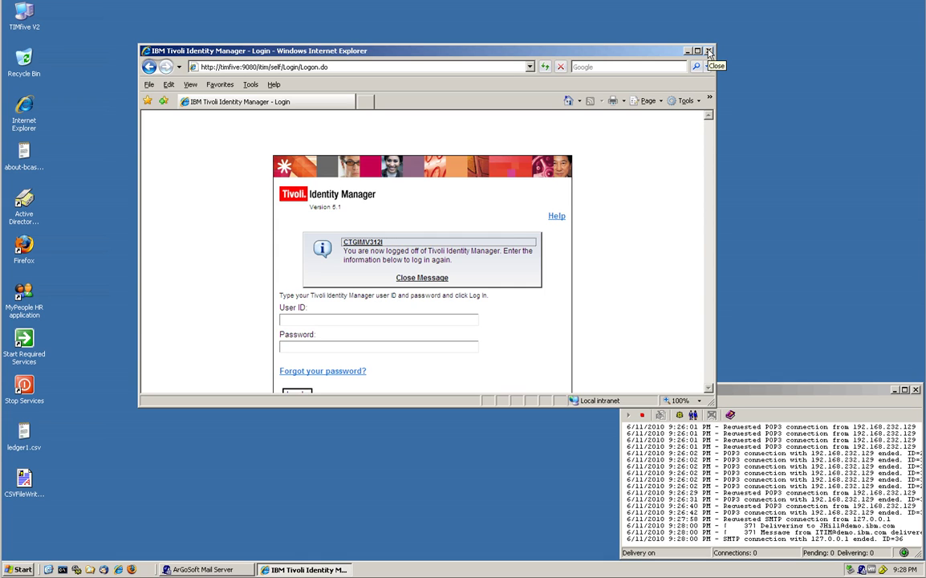
Step: Close the browser and open accounts.csv from the root of C: in Notepad
{"action": "left_click", "coordinate": [709, 52]}
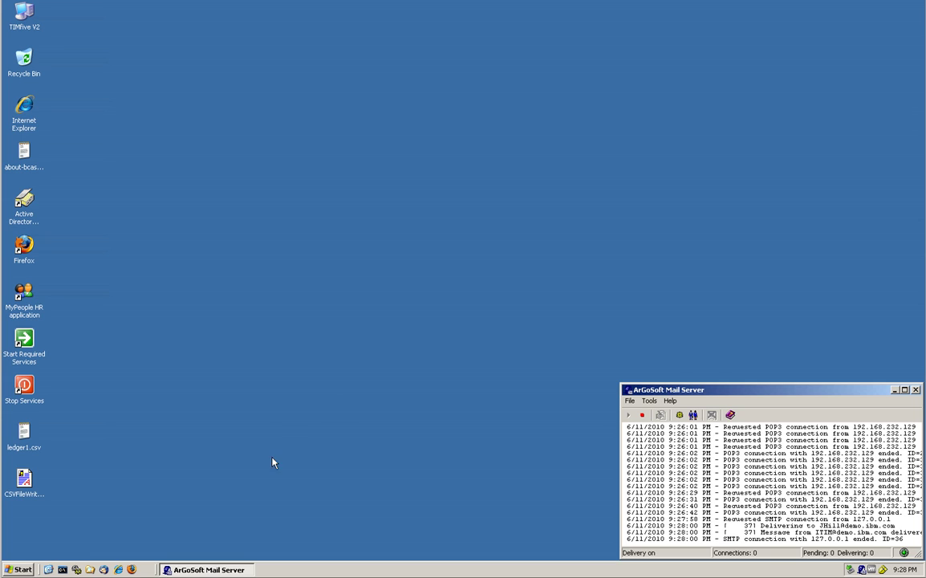
{"action": "left_click", "coordinate": [89, 569]}
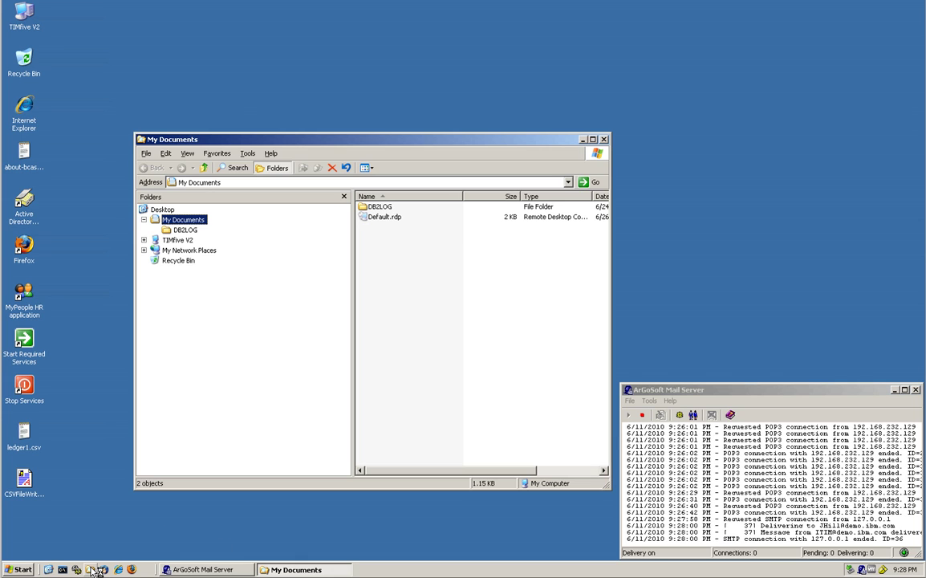
{"action": "left_click", "coordinate": [144, 241]}
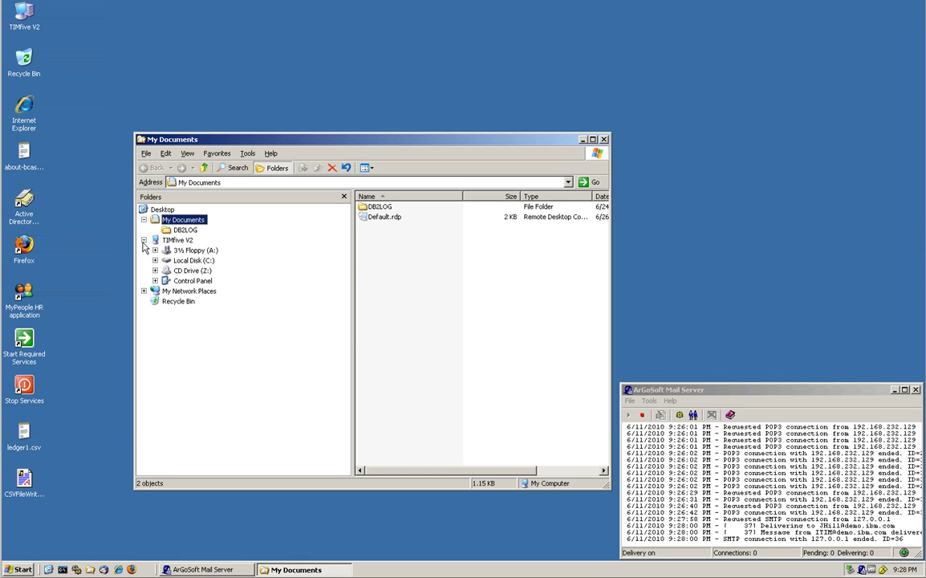
{"action": "left_click", "coordinate": [194, 261]}
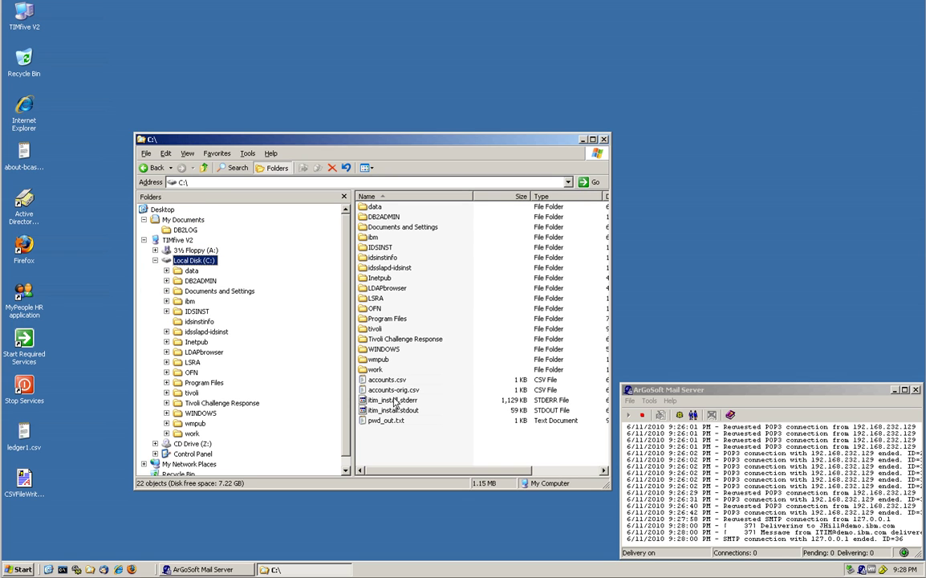
{"action": "double_click", "coordinate": [392, 380]}
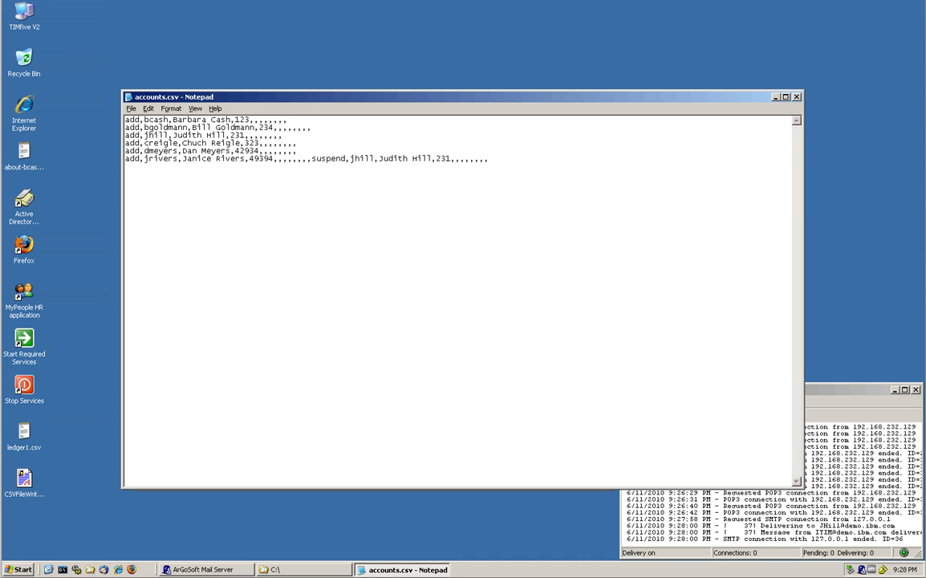
Step: Highlight the suspend entry at the end of accounts.csv, then close Notepad and the C: window
{"action": "left_click_drag", "start_coordinate": [312, 159], "coordinate": [488, 159]}
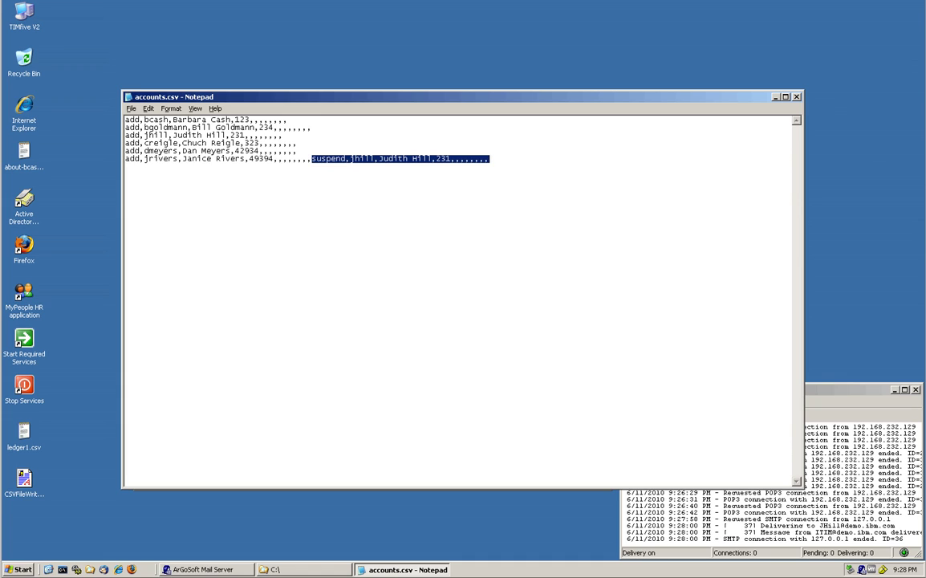
{"action": "left_click", "coordinate": [796, 97]}
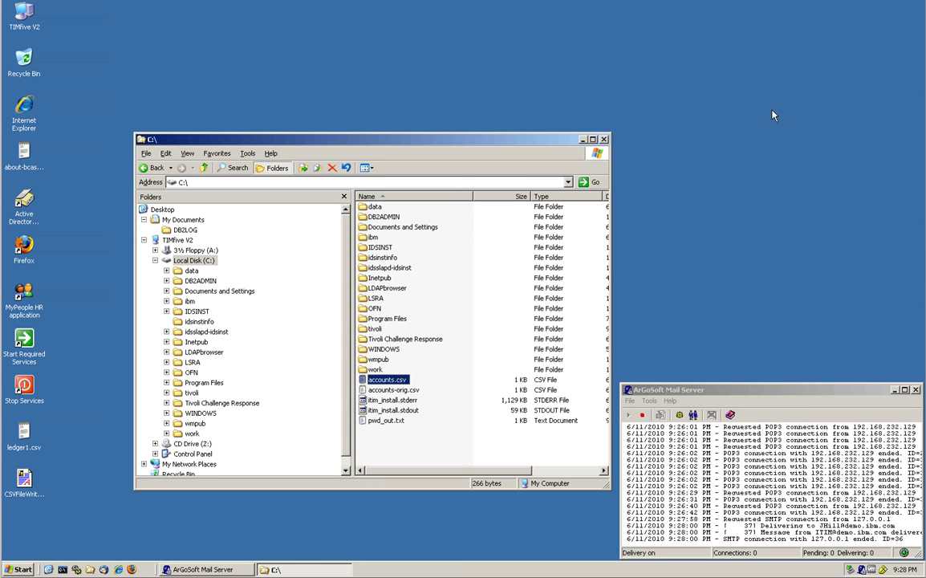
{"action": "left_click", "coordinate": [604, 140]}
Step: Log in to the ITIM console as administrator and open Reports > User and Accounts Reports
{"action": "left_click", "coordinate": [117, 568]}
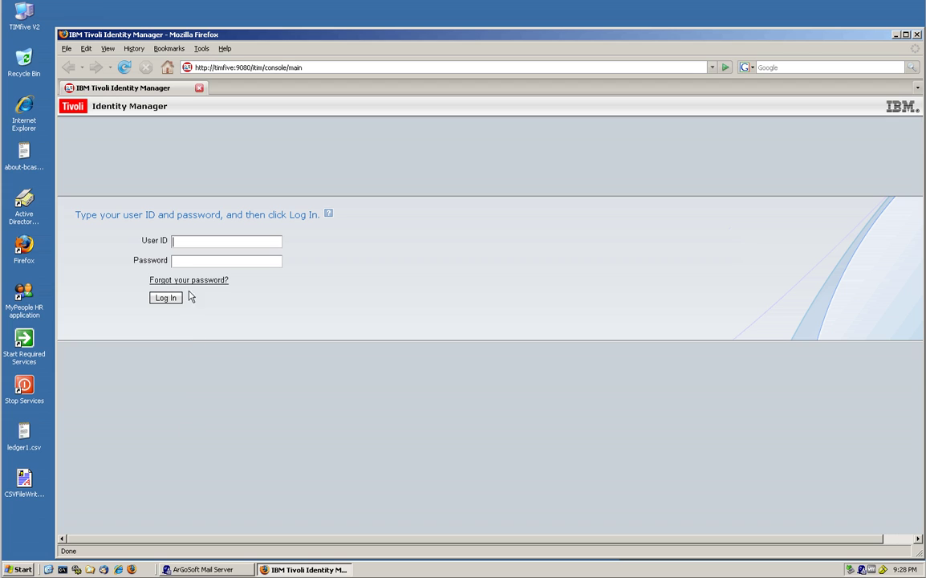
{"action": "double_click", "coordinate": [178, 241]}
{"action": "left_click", "coordinate": [193, 252]}
{"action": "key", "text": "Tab"}
{"action": "type", "text": "******"}
{"action": "key", "text": "Return"}
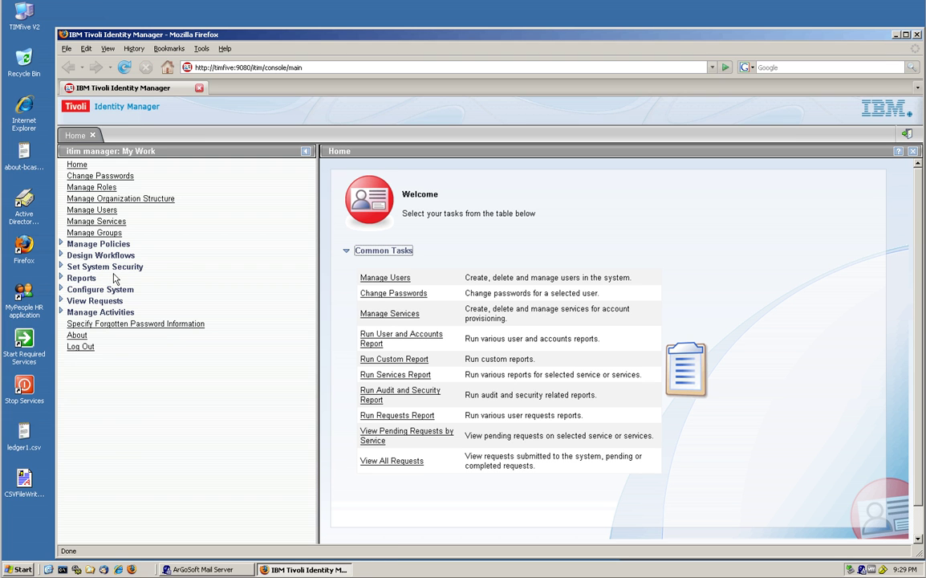
{"action": "left_click", "coordinate": [62, 278]}
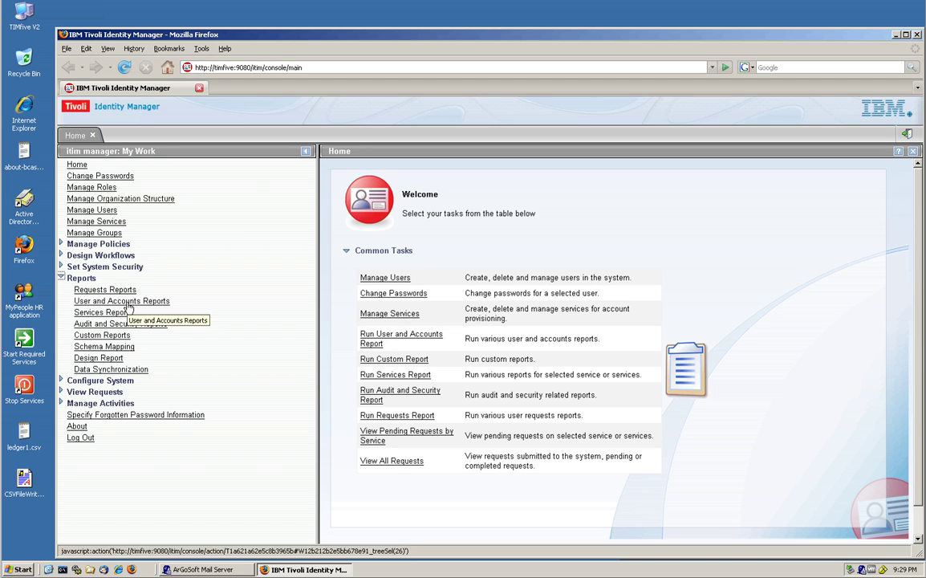
{"action": "left_click", "coordinate": [127, 302]}
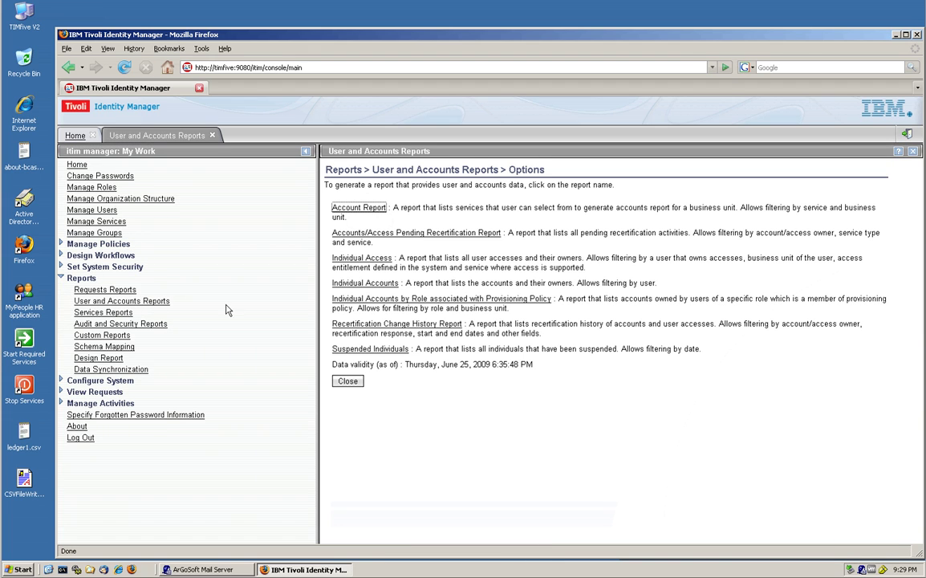
Step: Generate the Recertification Change History Report filtered to the CSVServiceAutomator service
{"action": "left_click", "coordinate": [359, 326]}
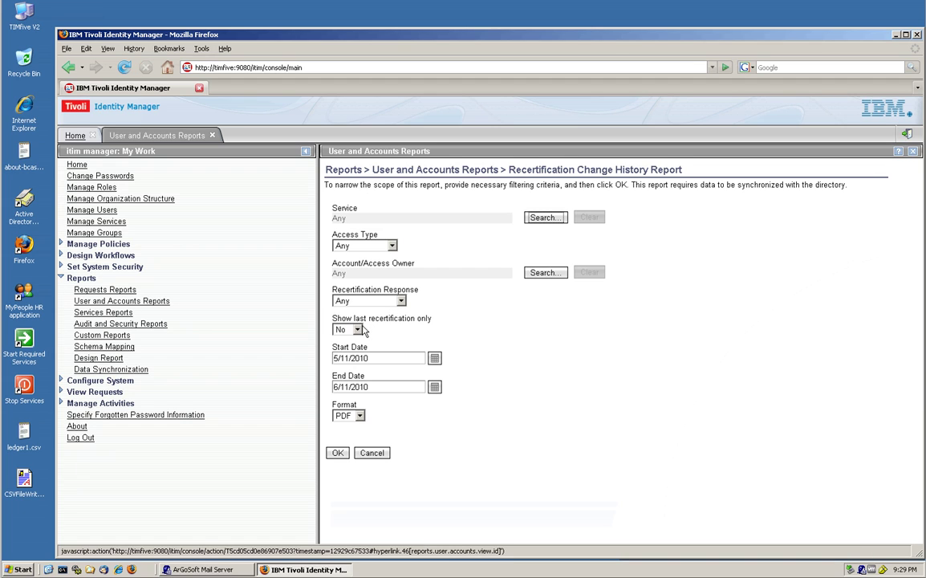
{"action": "left_click", "coordinate": [544, 218]}
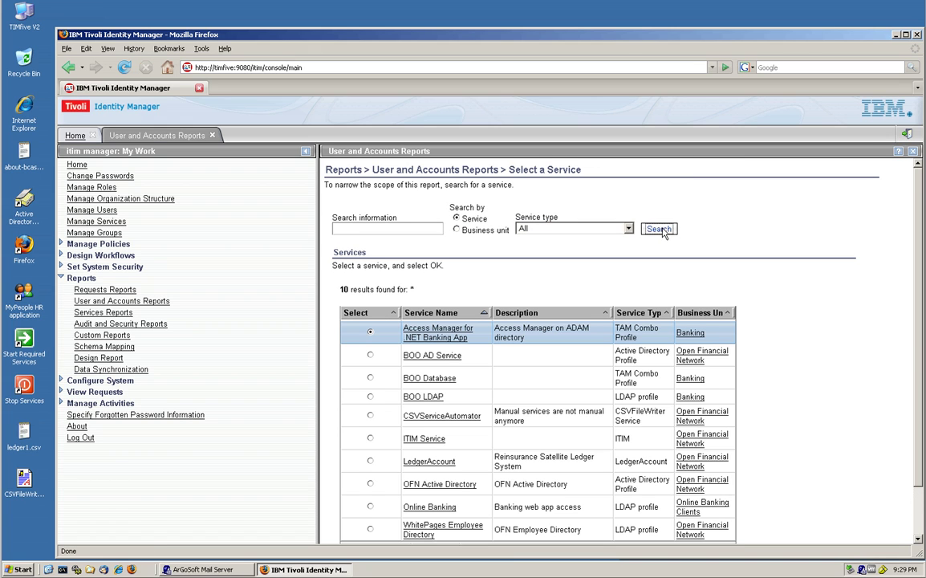
{"action": "left_click", "coordinate": [420, 419]}
{"action": "scroll", "coordinate": [419, 405], "scroll_direction": "down", "scroll_amount": 1}
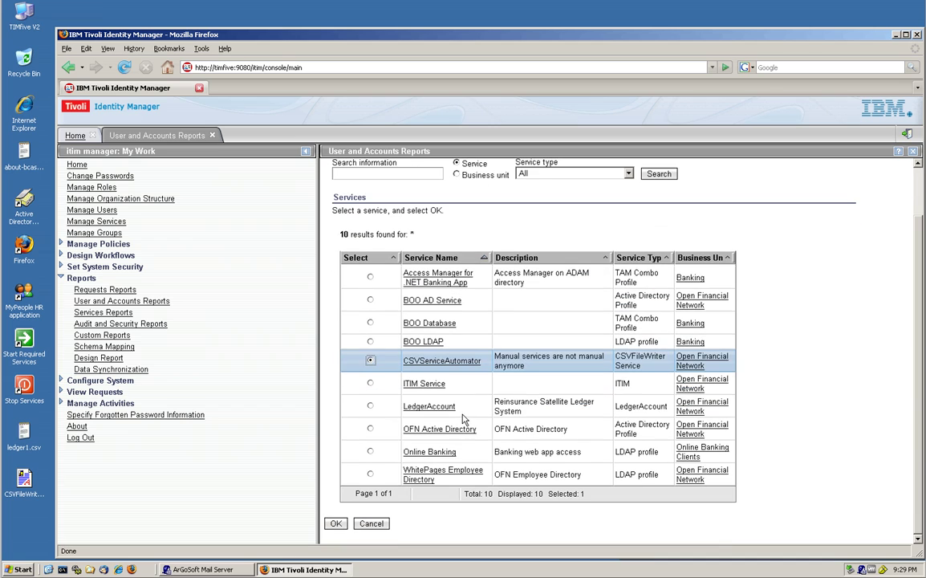
{"action": "left_click", "coordinate": [336, 523]}
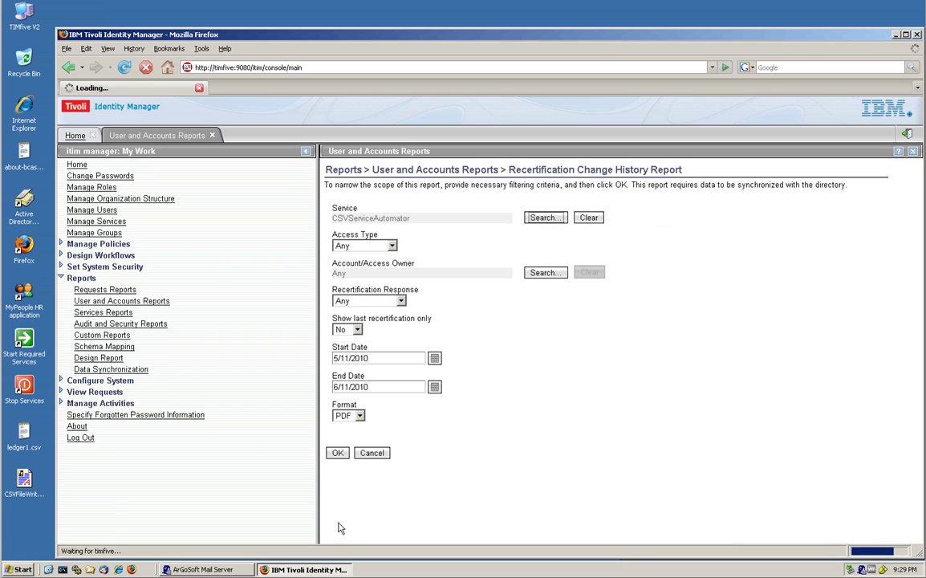
{"action": "left_click", "coordinate": [338, 454]}
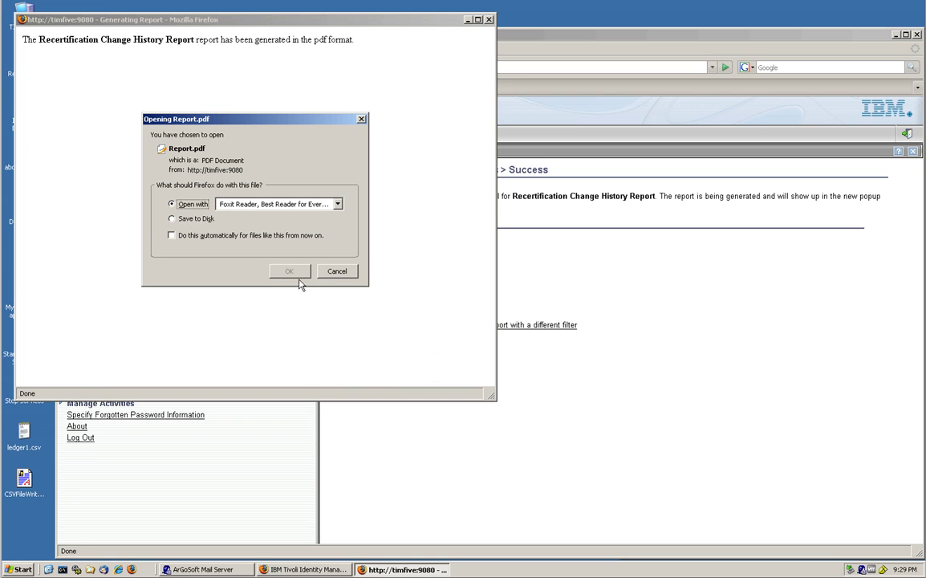
Step: Open Report.pdf in Foxit Reader to review the approved and rejected CSVServiceAutomator recertifications
{"action": "left_click", "coordinate": [296, 276]}
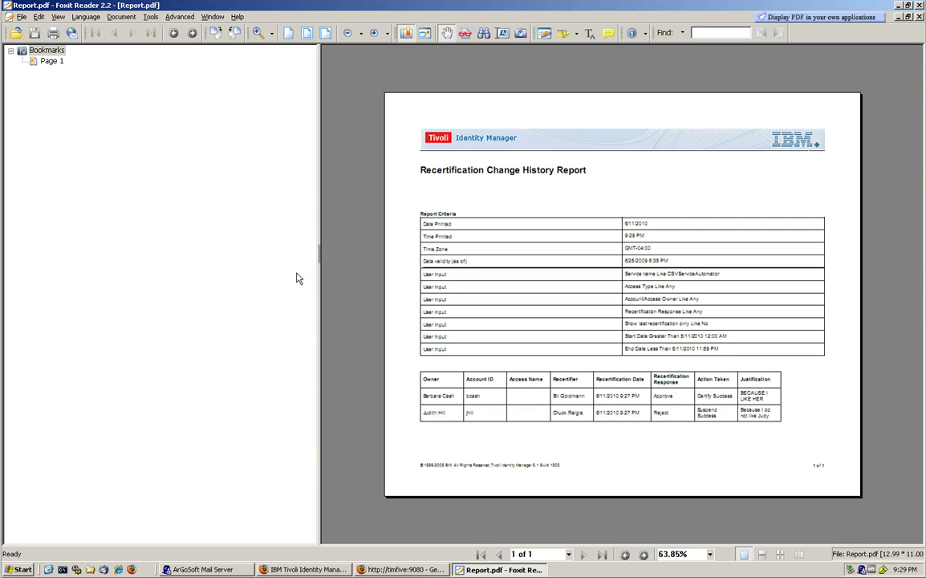